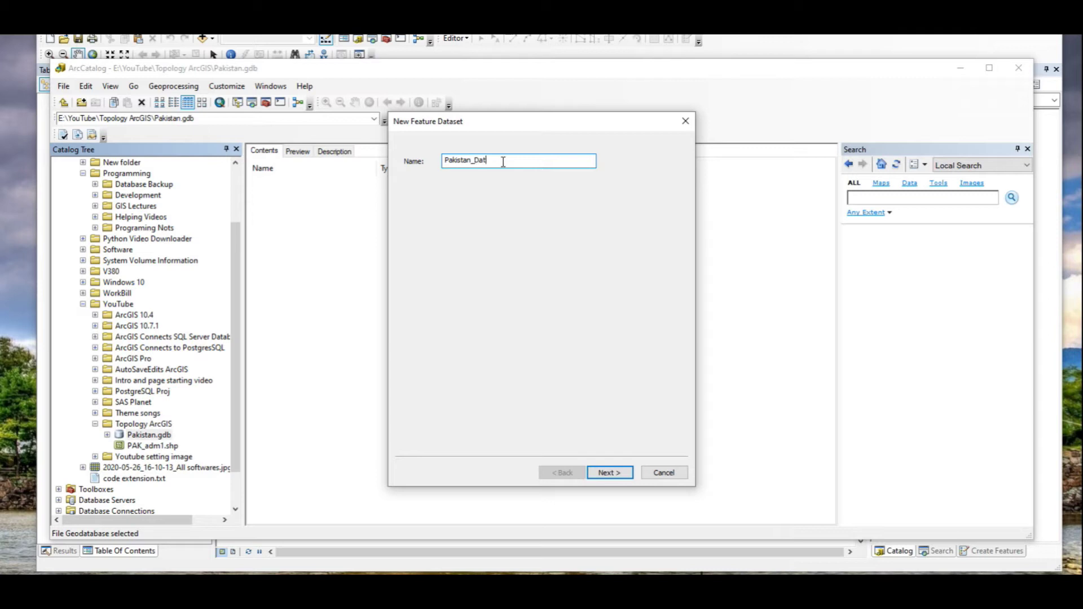
- Create the feature dataset Pakistan_Dataset with the GCS_WGS_1984 coordinate system, no vertical coordinate system and default tolerances
{"action": "type", "text": "aset"}
{"action": "left_click", "coordinate": [606, 473]}
{"action": "left_click", "coordinate": [480, 246]}
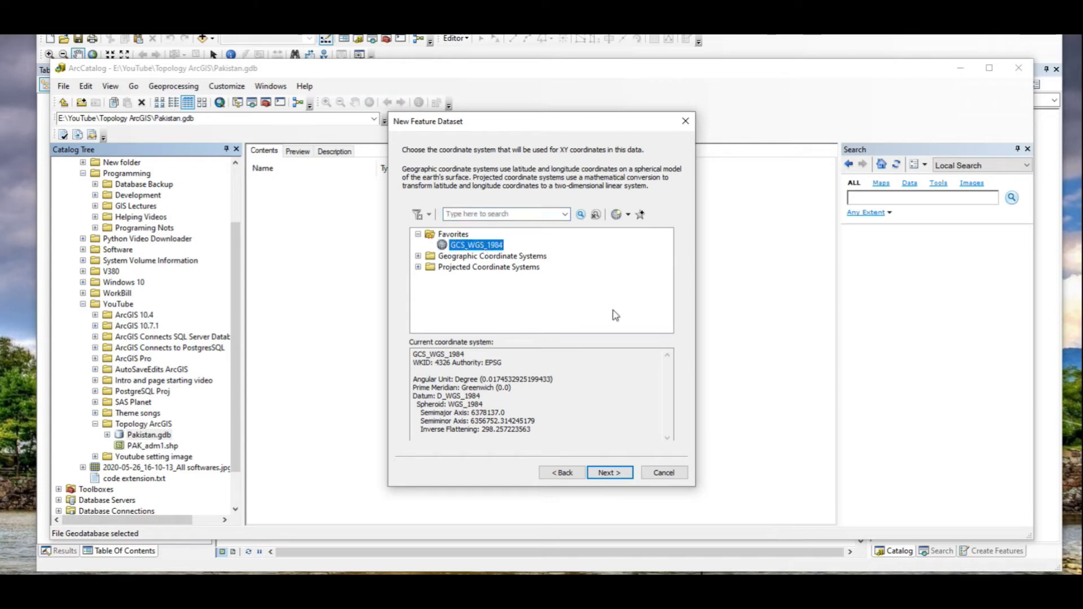
{"action": "left_click", "coordinate": [620, 475]}
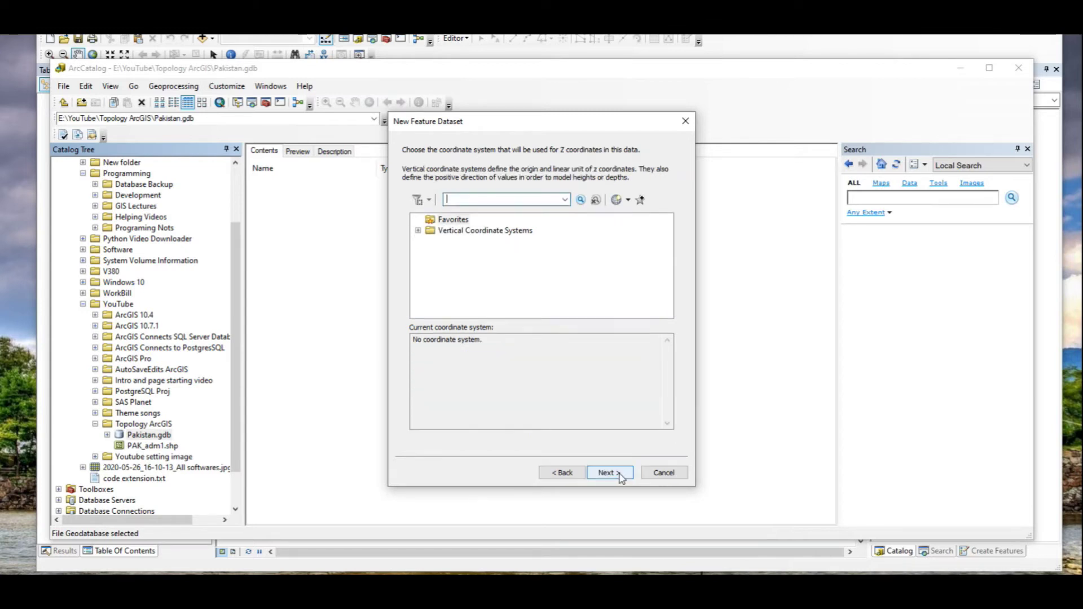
{"action": "left_click", "coordinate": [618, 474]}
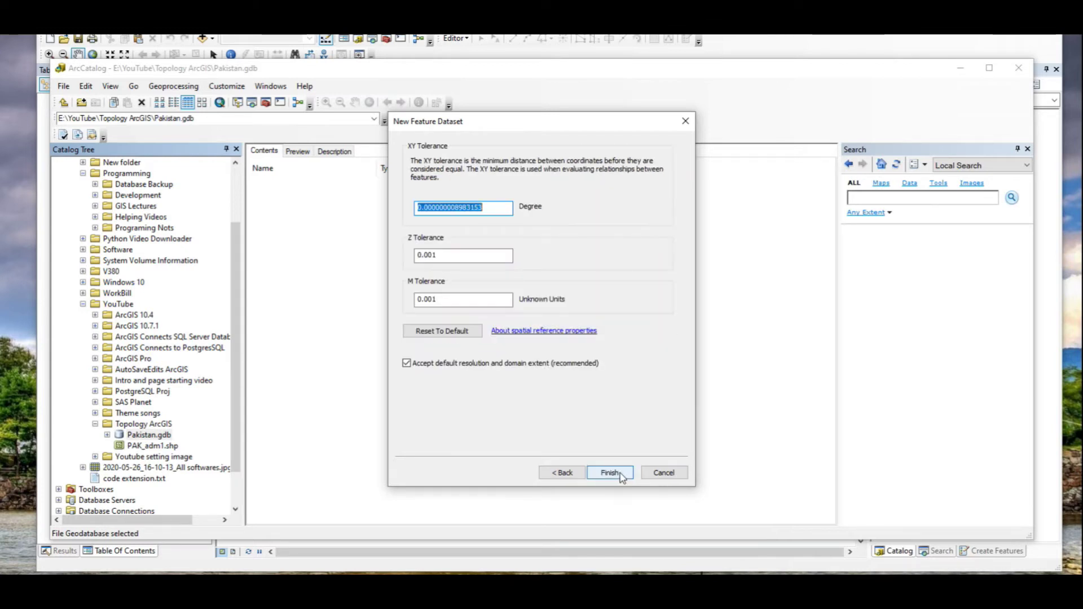
{"action": "key", "text": "Tab"}
{"action": "left_click", "coordinate": [619, 476]}
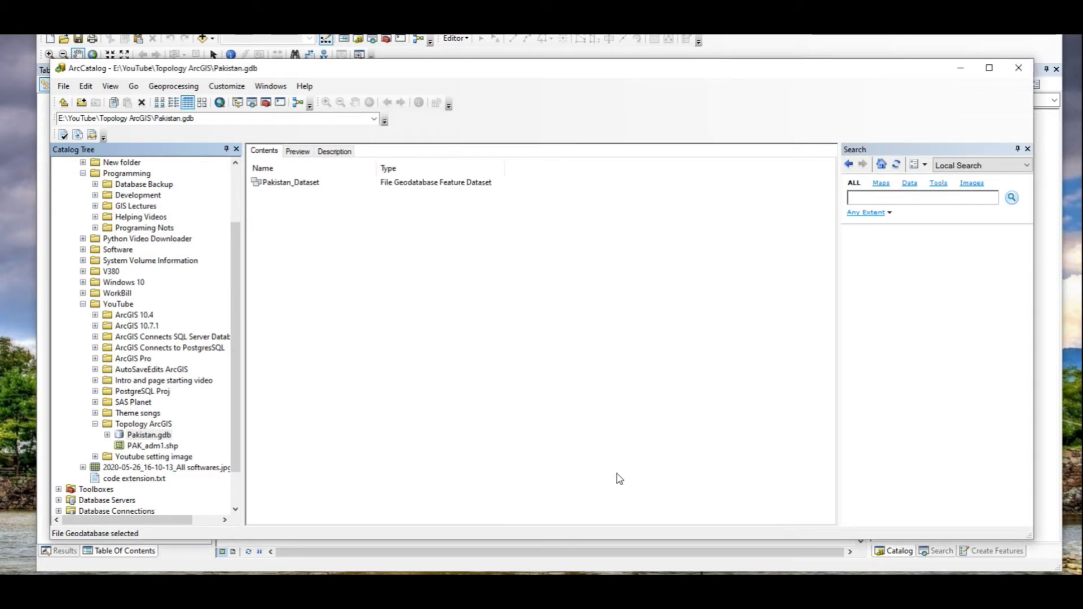
- Import the single shapefile PAK_adm1.shp into Pakistan_Dataset as a feature class named Pak_admin
{"action": "left_click", "coordinate": [282, 183]}
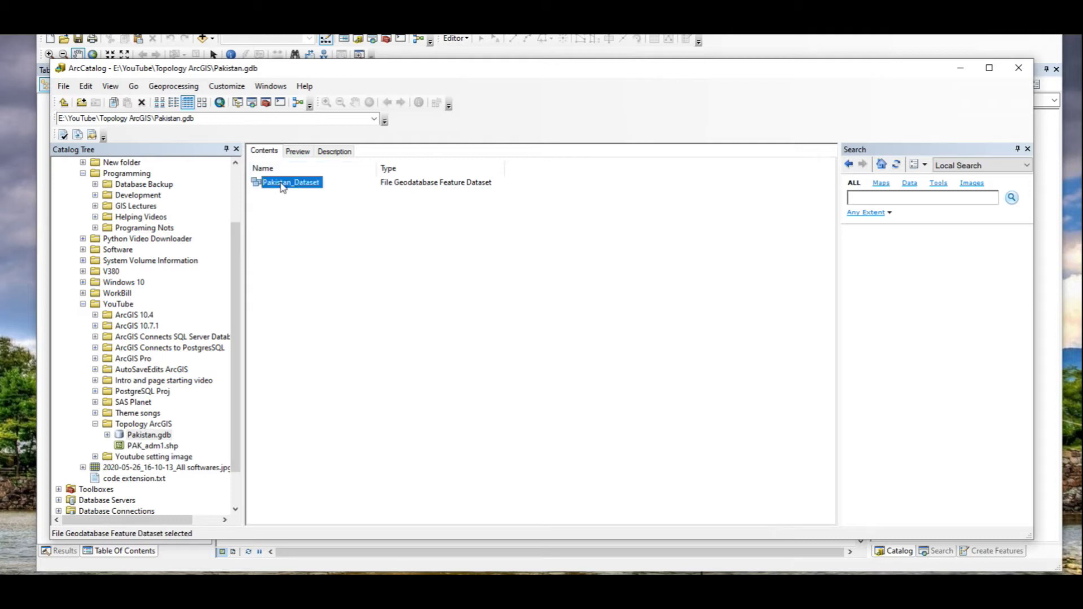
{"action": "right_click", "coordinate": [282, 186]}
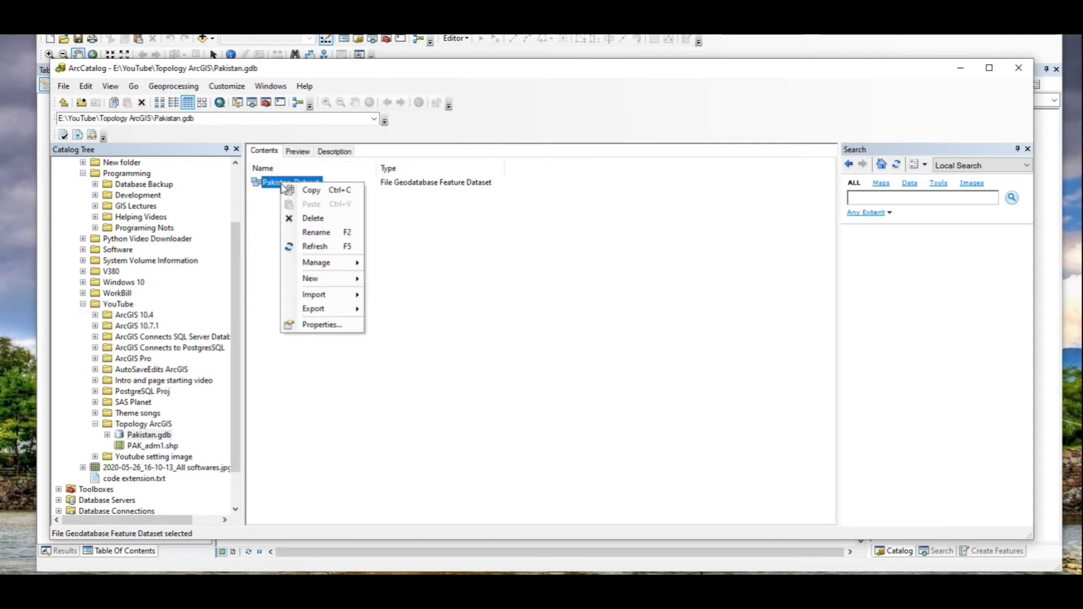
{"action": "mouse_move", "coordinate": [339, 294]}
{"action": "left_click", "coordinate": [427, 298]}
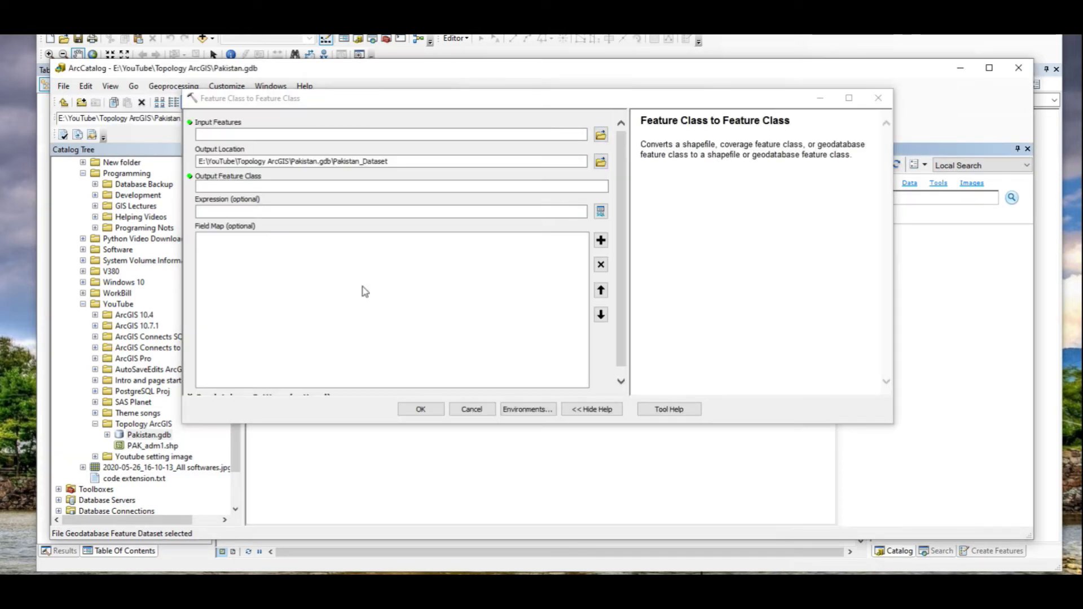
{"action": "left_click", "coordinate": [600, 136]}
{"action": "left_click", "coordinate": [663, 325]}
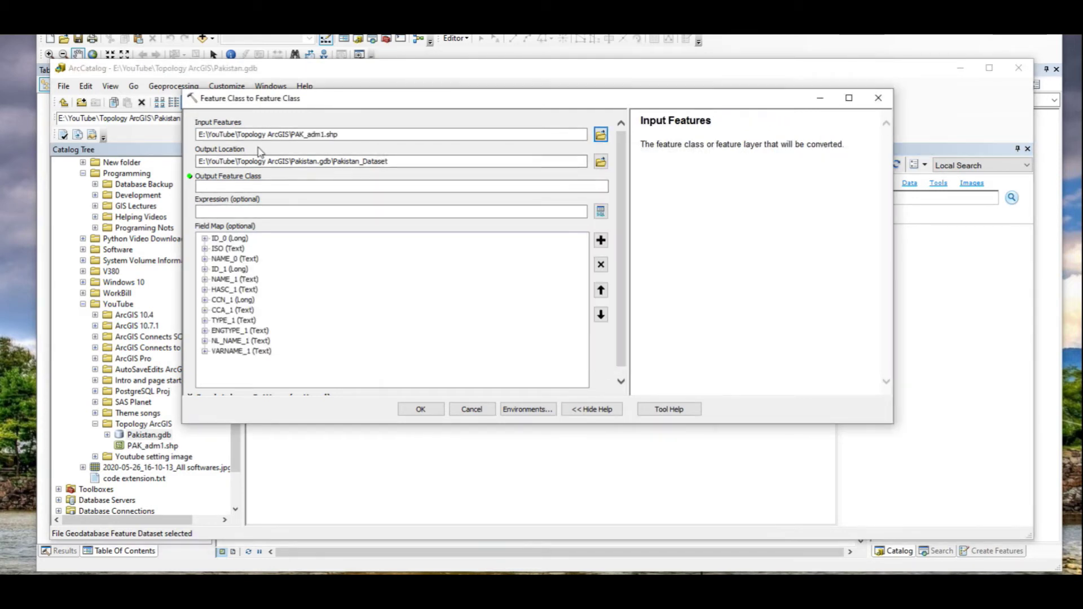
{"action": "left_click", "coordinate": [228, 187]}
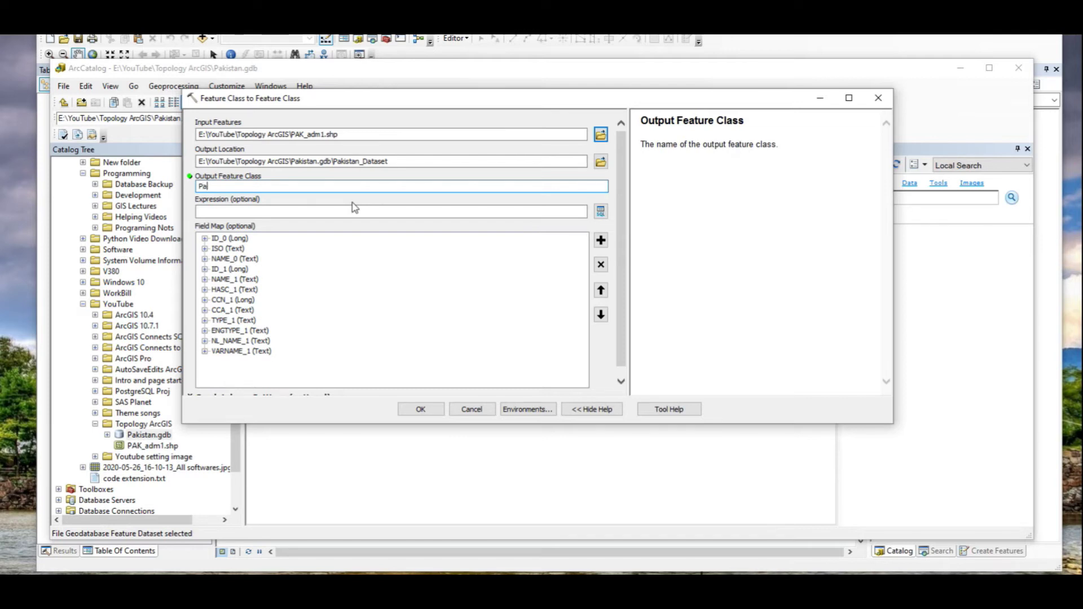
{"action": "type", "text": "Pak_a"}
{"action": "key", "text": "BackSpace"}
{"action": "key", "text": "BackSpace"}
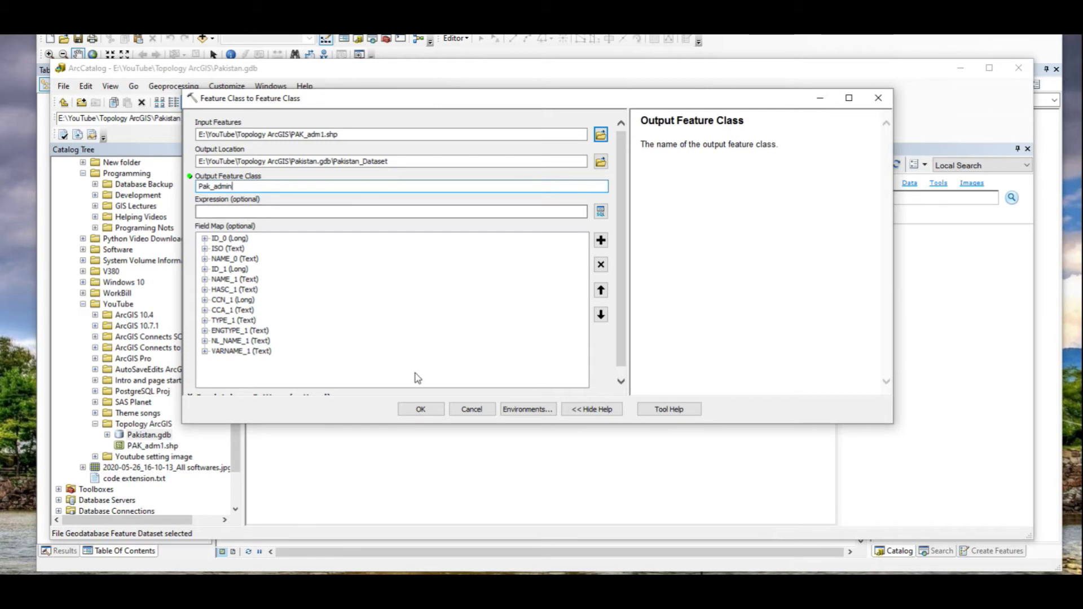
{"action": "left_click", "coordinate": [418, 411]}
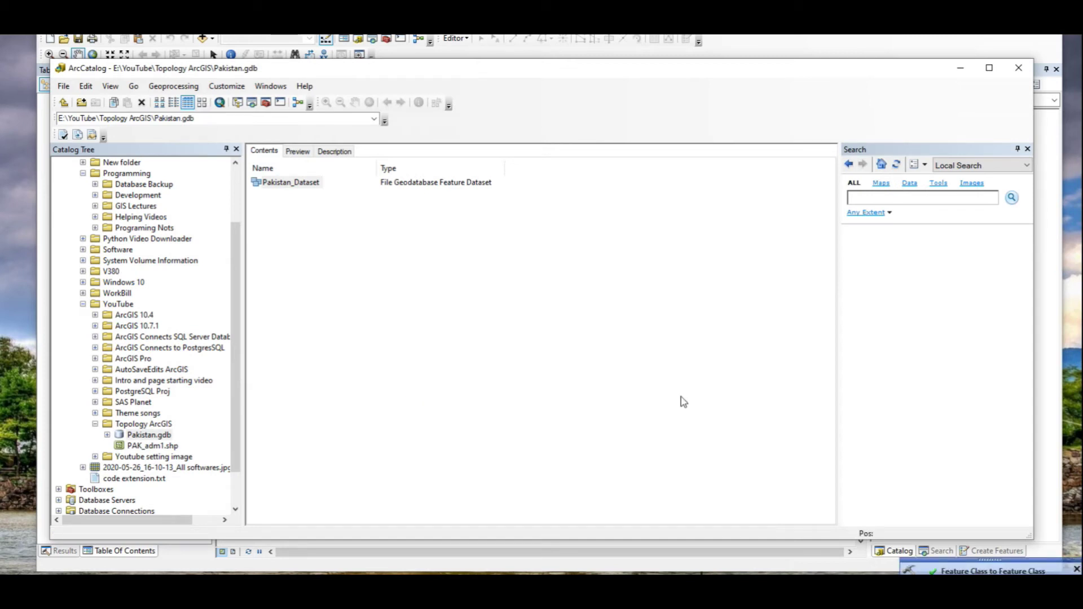
- Review the conversion results and check the imported feature class inside Pakistan_Dataset
{"action": "left_click", "coordinate": [970, 569]}
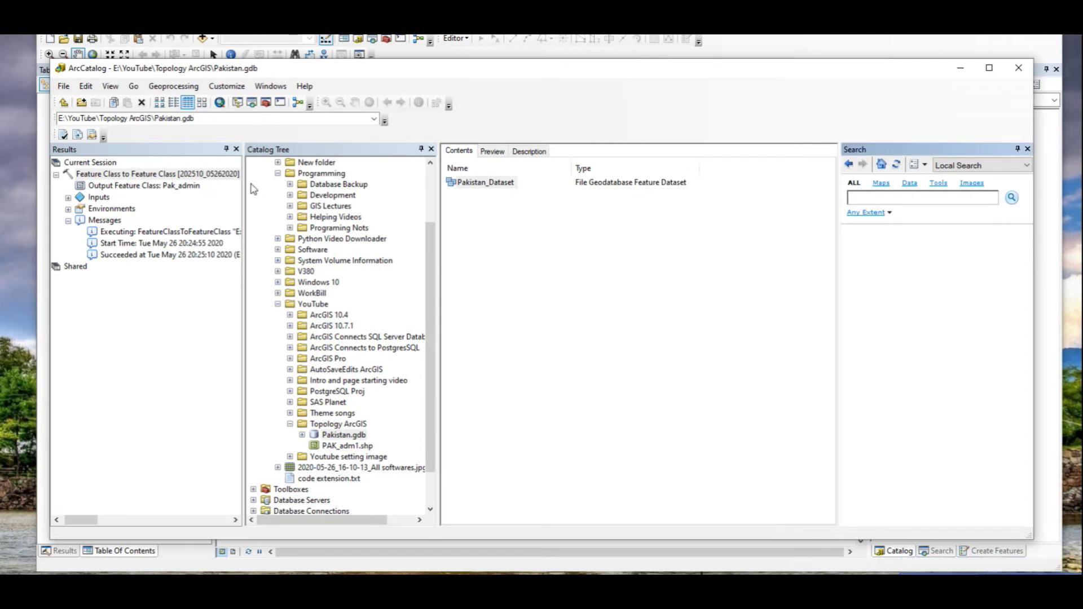
{"action": "double_click", "coordinate": [483, 186]}
{"action": "left_click", "coordinate": [285, 185]}
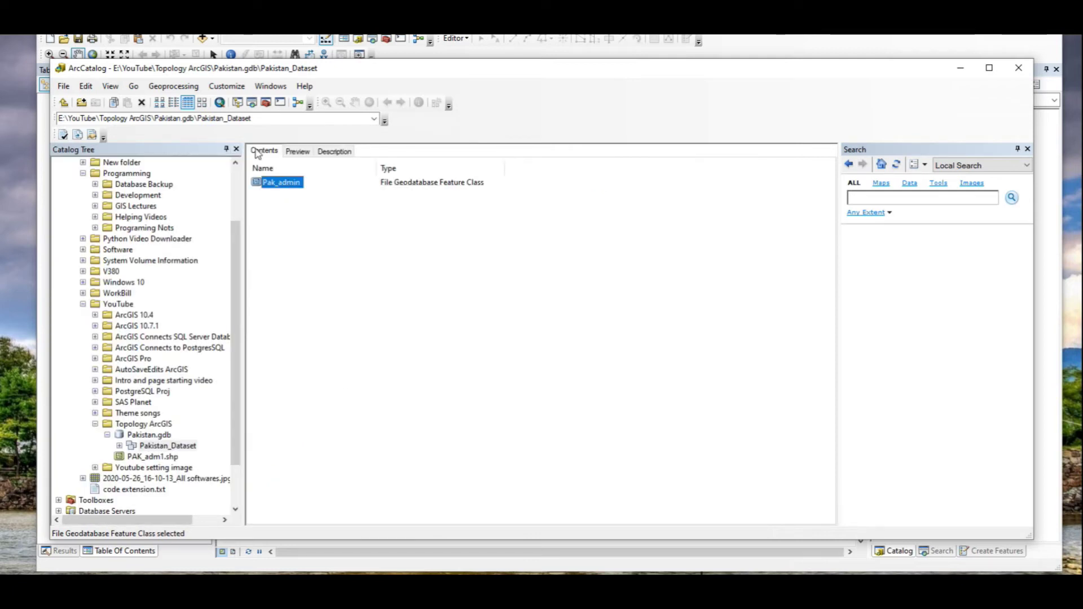
- Start a new topology in Pakistan_Dataset, keeping the name Pakistan_Dataset_Topology and the default cluster tolerance
{"action": "left_click", "coordinate": [64, 103]}
{"action": "right_click", "coordinate": [280, 182]}
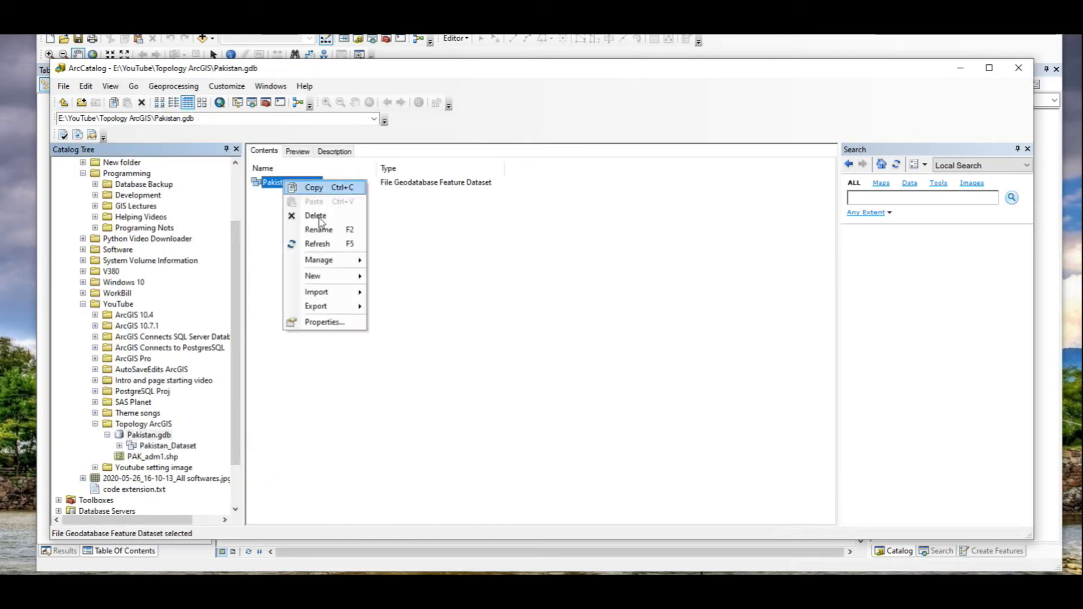
{"action": "mouse_move", "coordinate": [356, 282]}
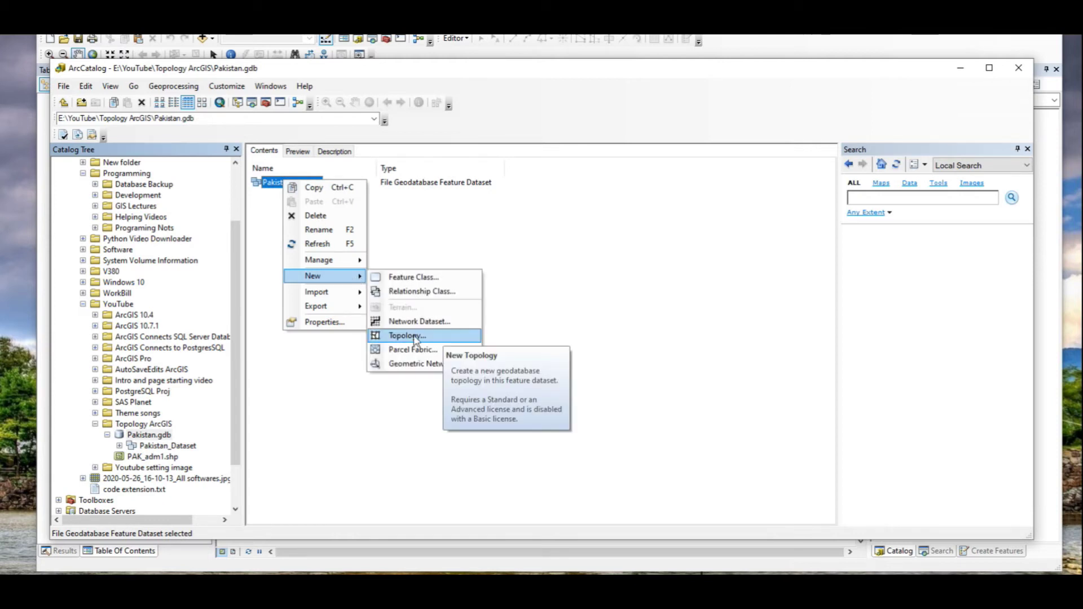
{"action": "left_click", "coordinate": [440, 342]}
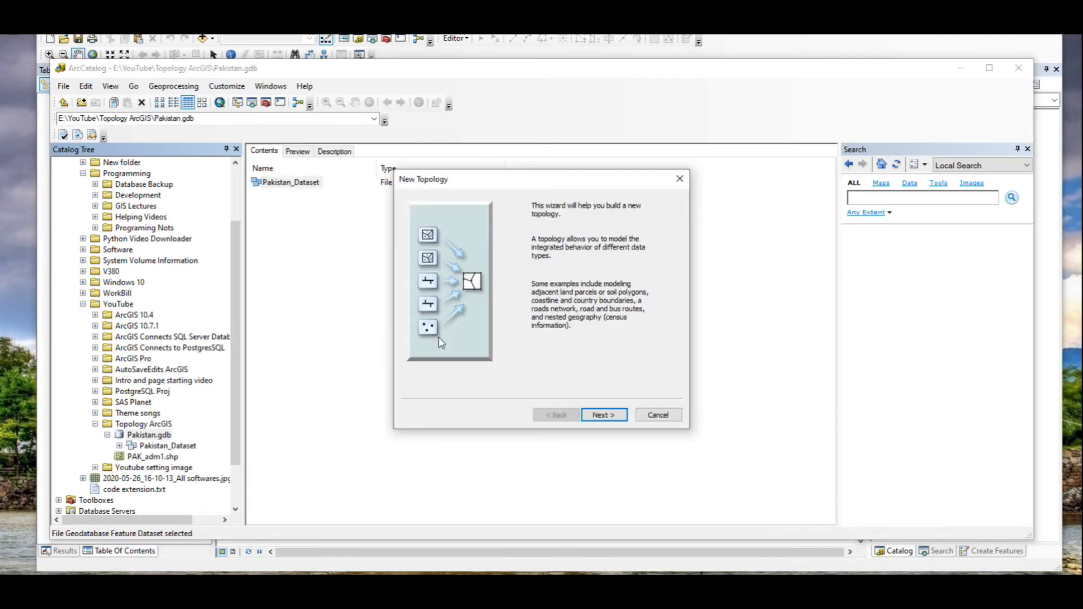
{"action": "left_click", "coordinate": [601, 414]}
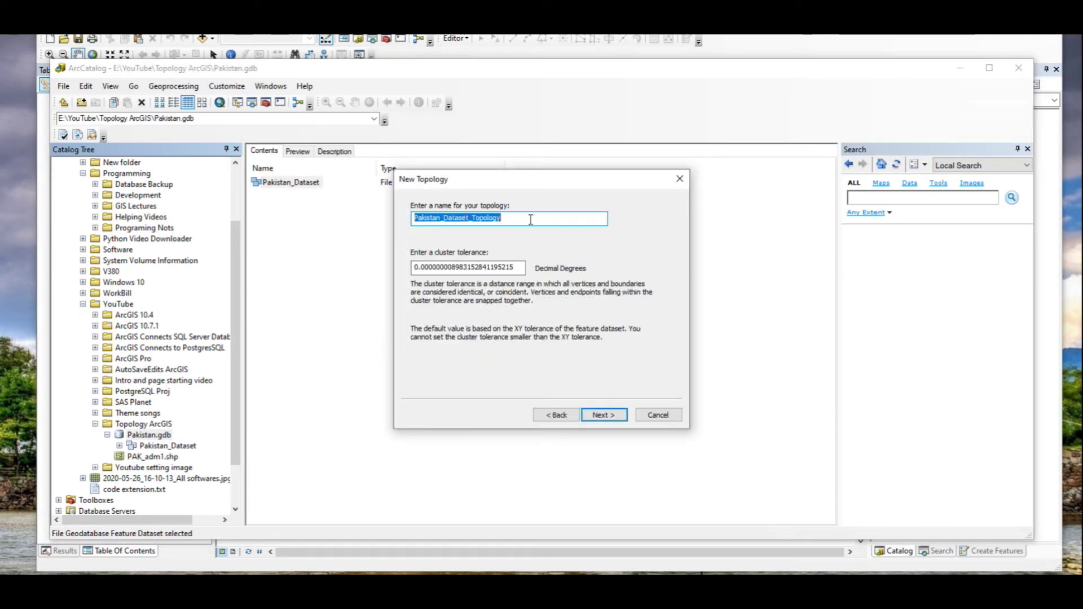
{"action": "left_click", "coordinate": [608, 419]}
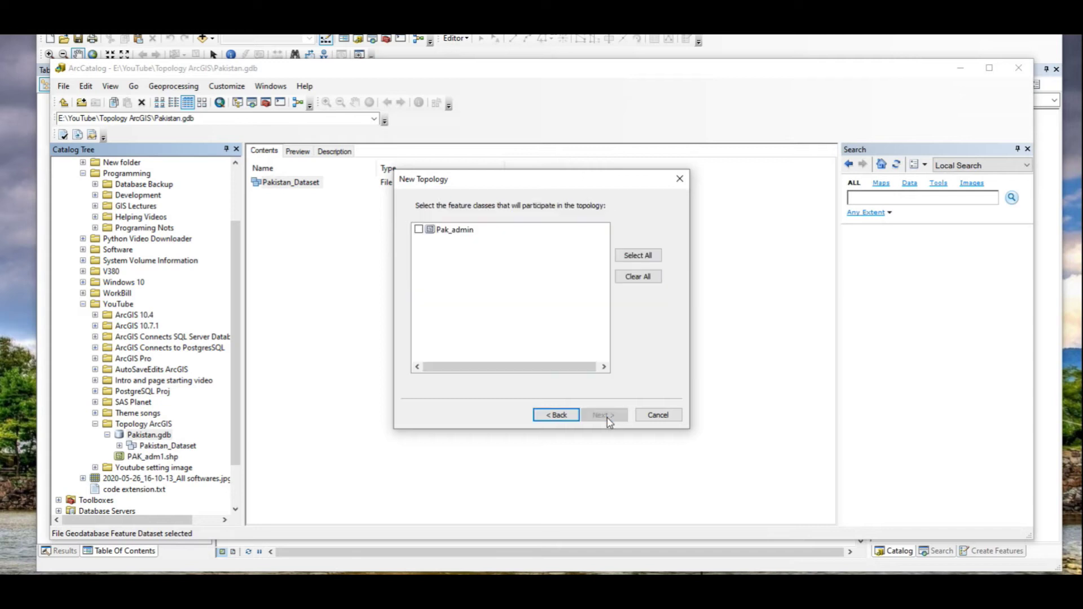
- Include the Pak_admin feature class in the topology, keeping 5 ranks and rank 1 for it
{"action": "left_click", "coordinate": [418, 229]}
{"action": "left_click", "coordinate": [603, 420]}
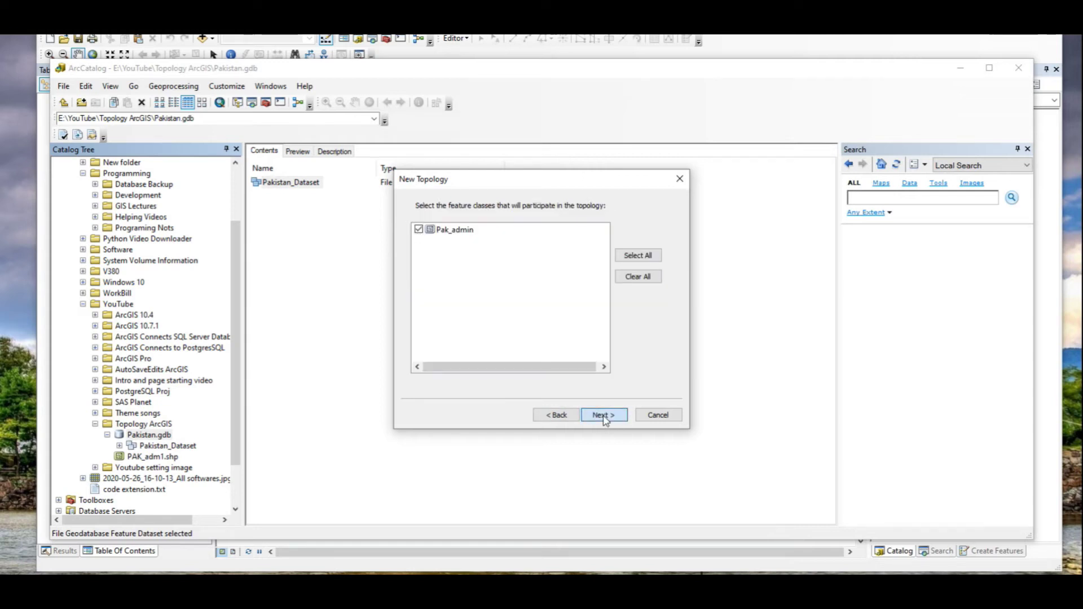
{"action": "left_click", "coordinate": [439, 310]}
{"action": "left_click", "coordinate": [570, 251]}
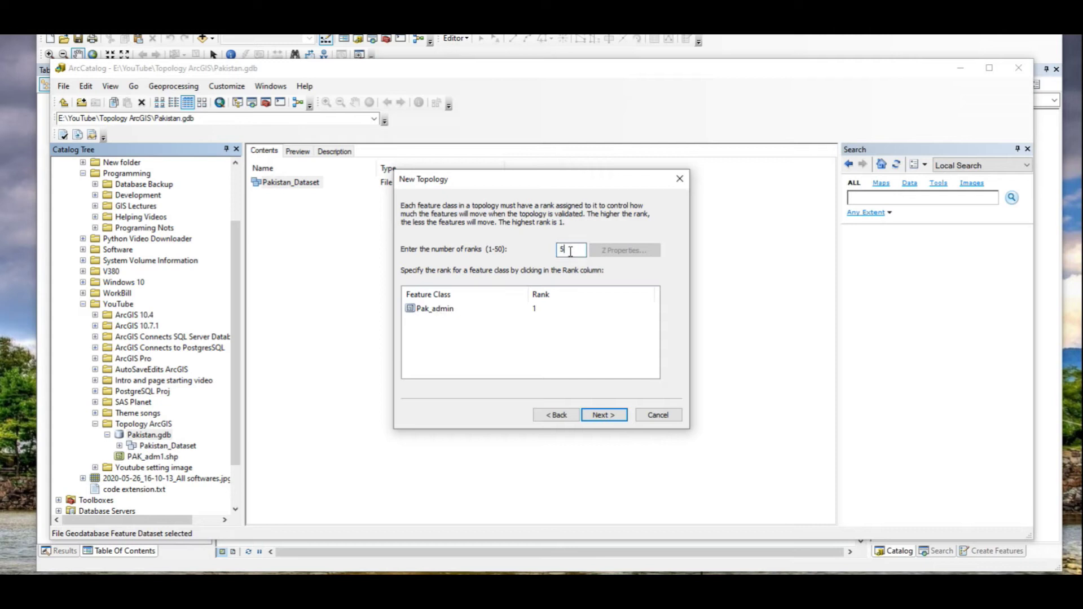
{"action": "left_click", "coordinate": [608, 419]}
- Add the topology rules Must Not Overlap and Must Not Have Gaps for Pak_admin
{"action": "left_click", "coordinate": [654, 229]}
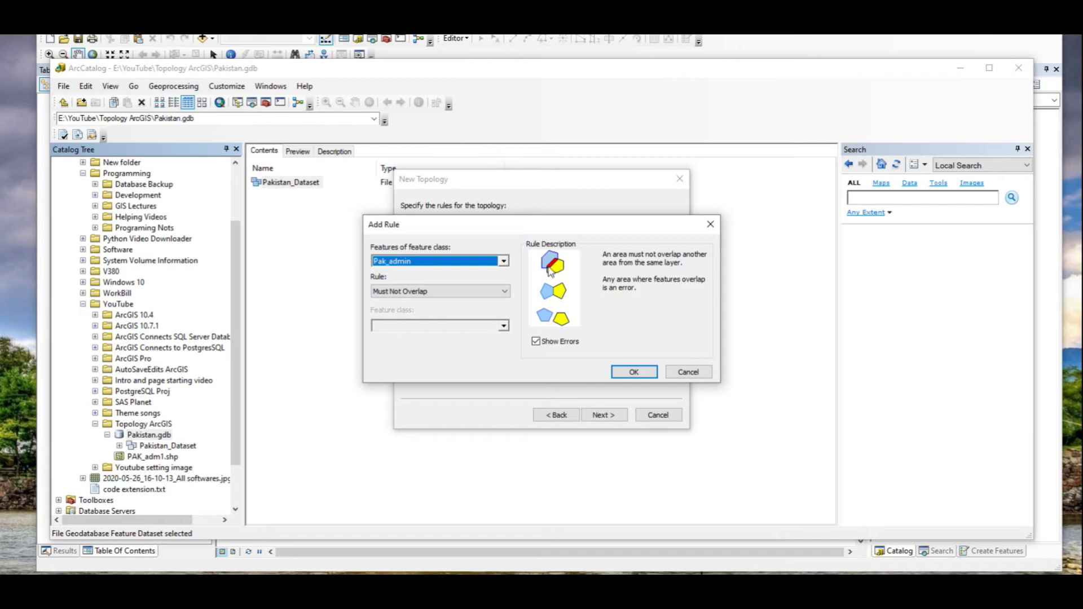
{"action": "left_click", "coordinate": [630, 371]}
{"action": "left_click", "coordinate": [649, 229]}
{"action": "left_click", "coordinate": [458, 292]}
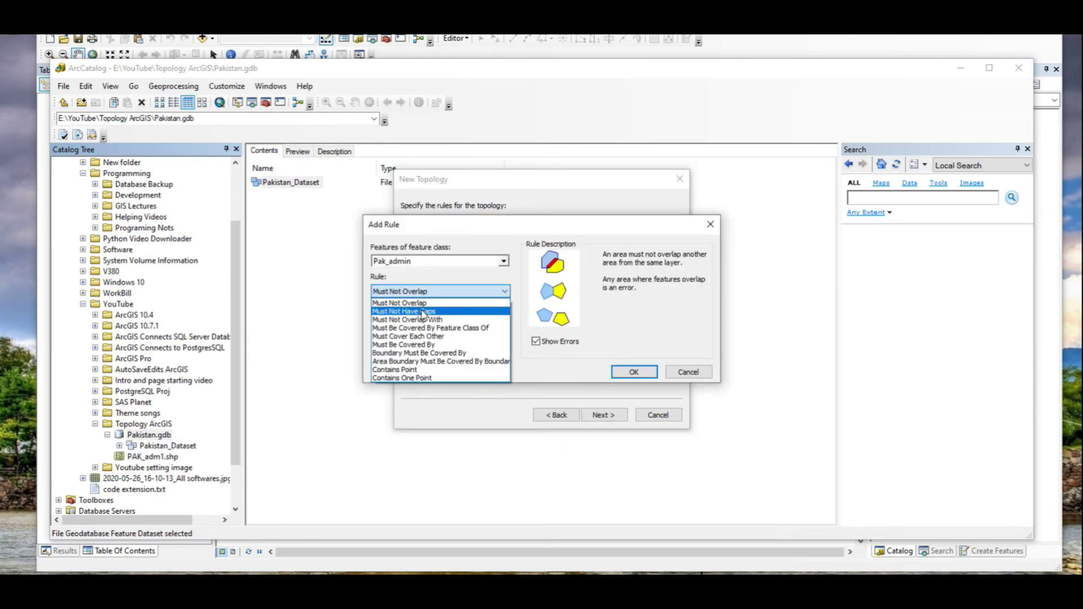
{"action": "left_click", "coordinate": [440, 311]}
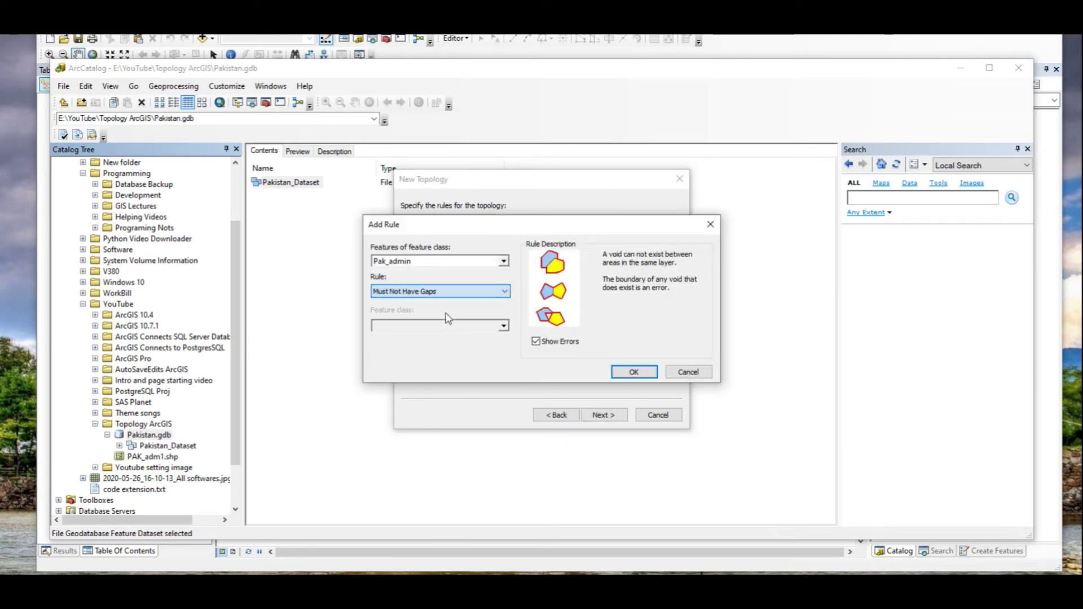
{"action": "left_click", "coordinate": [633, 372]}
{"action": "left_click", "coordinate": [432, 240]}
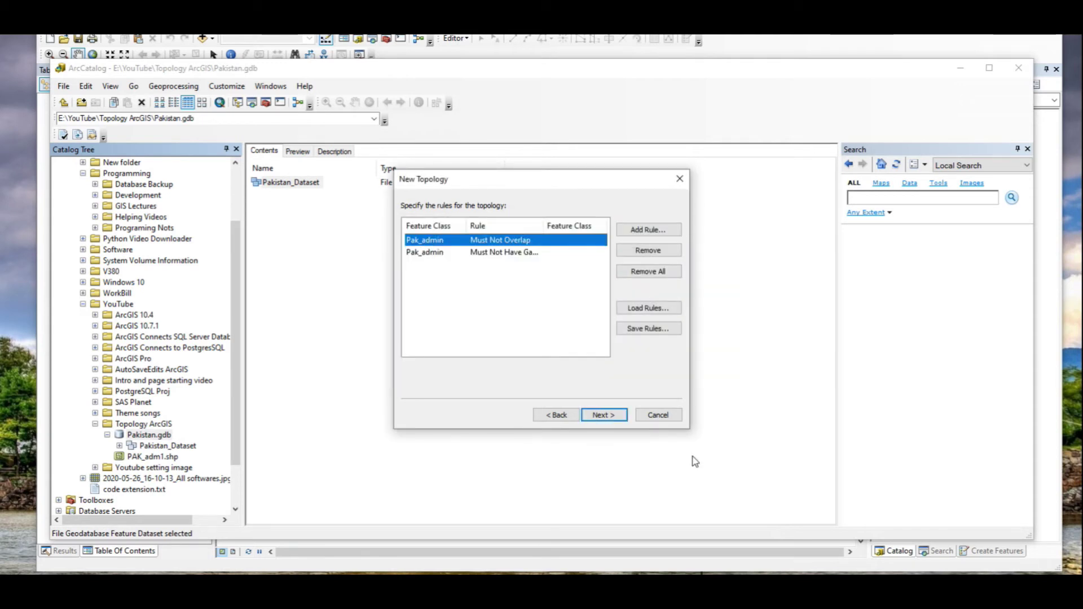
- Finish creating the topology and validate it immediately
{"action": "left_click", "coordinate": [598, 414]}
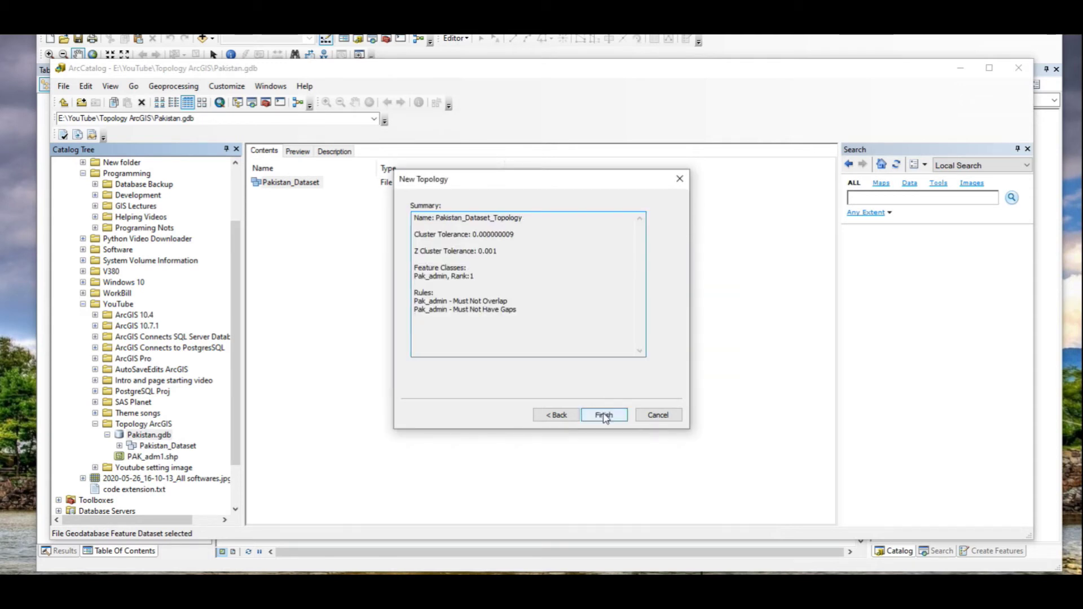
{"action": "left_click", "coordinate": [604, 415]}
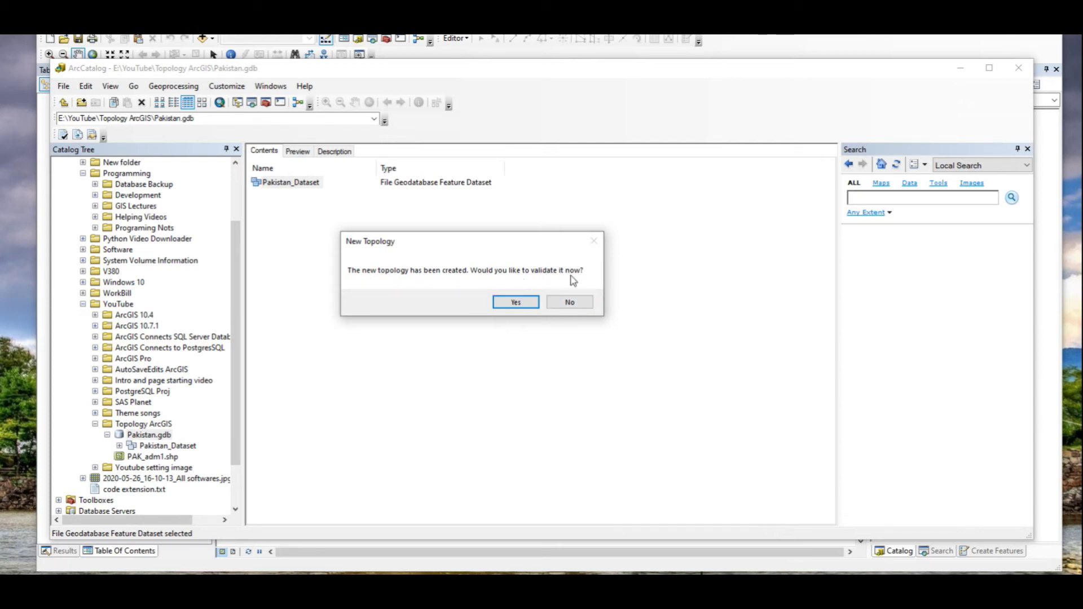
{"action": "left_click", "coordinate": [514, 305]}
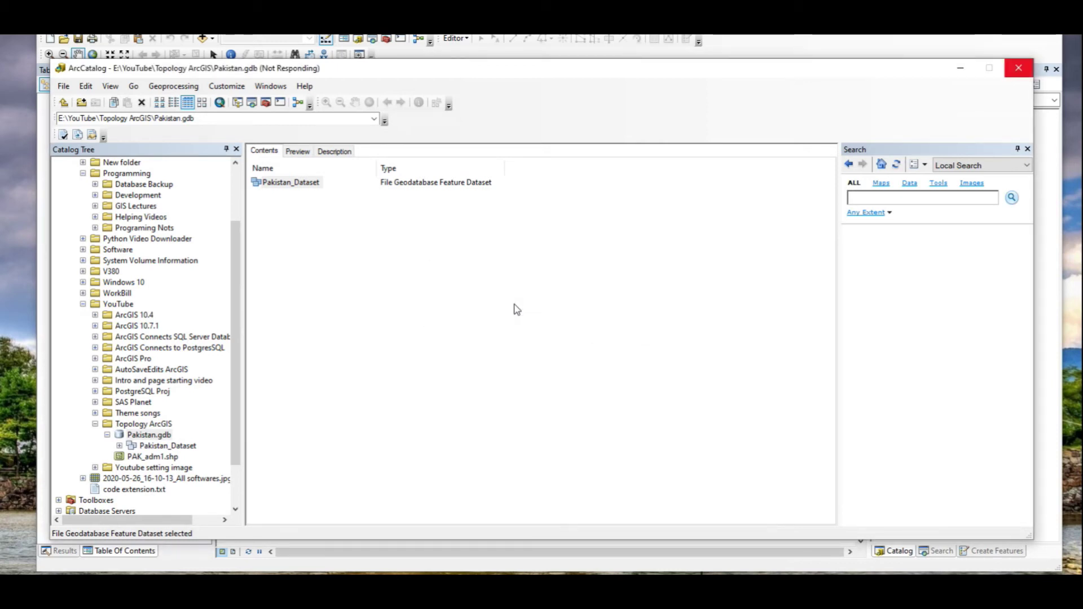
- Generate the error summary in the properties of Pakistan_Dataset_Topology and examine the errors for each rule
{"action": "double_click", "coordinate": [289, 181]}
{"action": "right_click", "coordinate": [285, 195]}
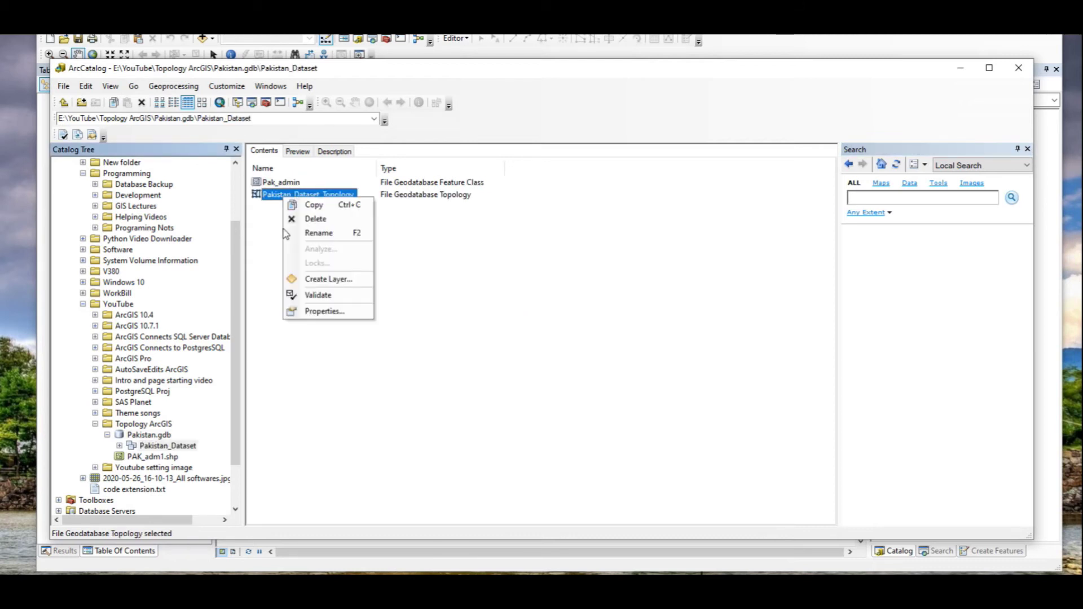
{"action": "left_click", "coordinate": [316, 310]}
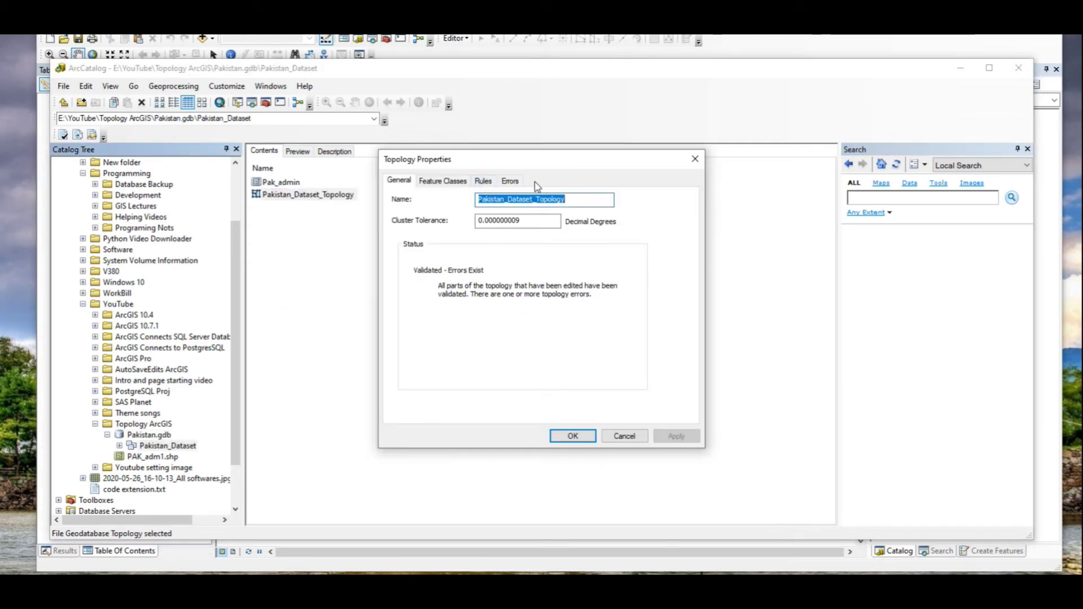
{"action": "left_click", "coordinate": [511, 180]}
{"action": "left_click", "coordinate": [431, 202]}
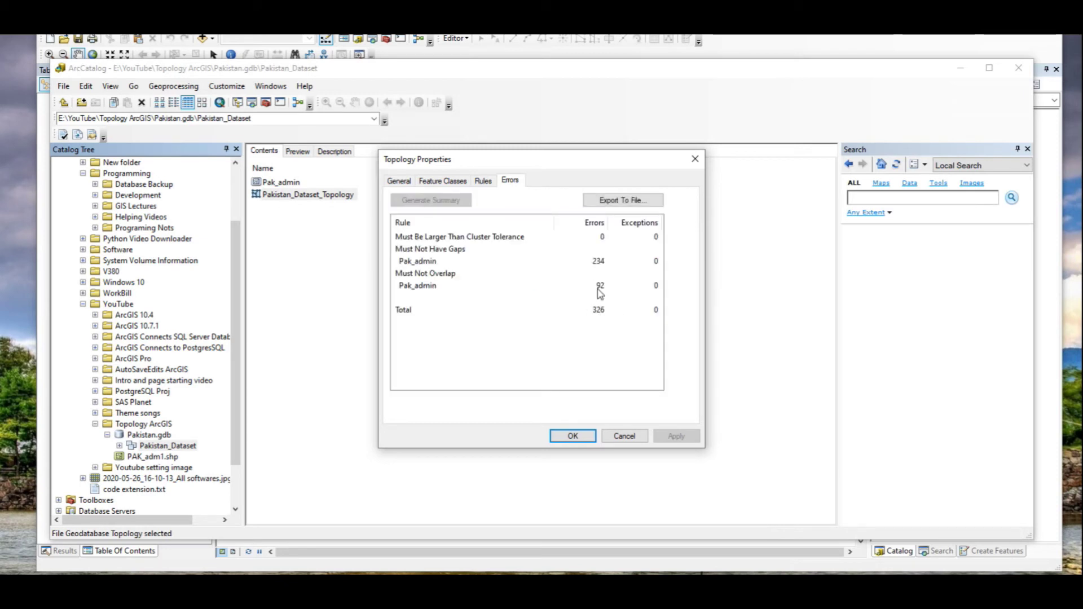
{"action": "left_click", "coordinate": [409, 275]}
{"action": "left_click", "coordinate": [413, 250]}
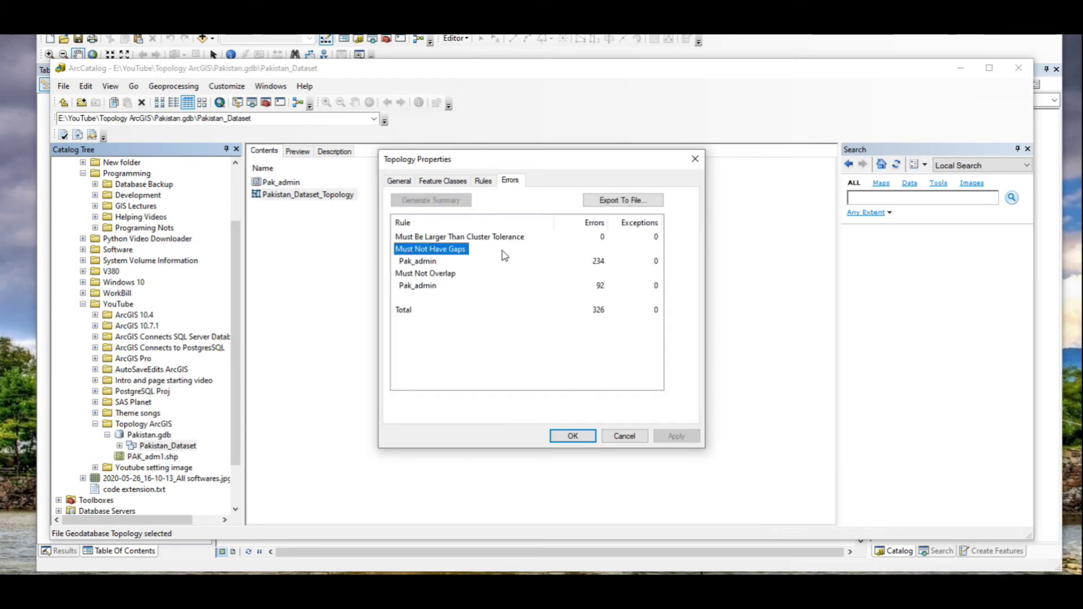
{"action": "left_click", "coordinate": [579, 440]}
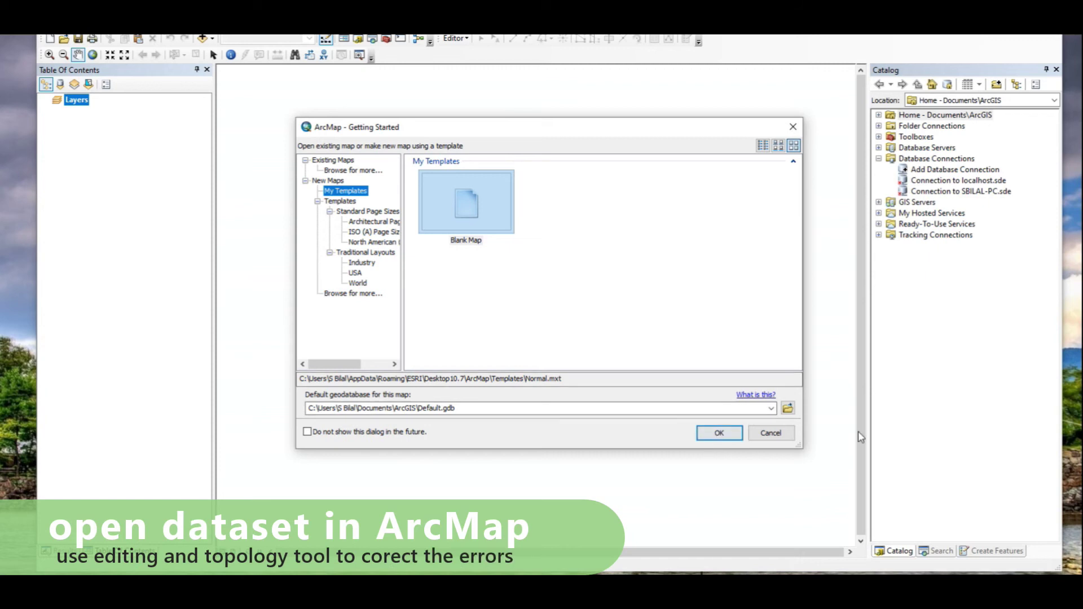
- Switch to ArcMap, start a blank map and expand the folder connections in the catalog
{"action": "left_click", "coordinate": [719, 433]}
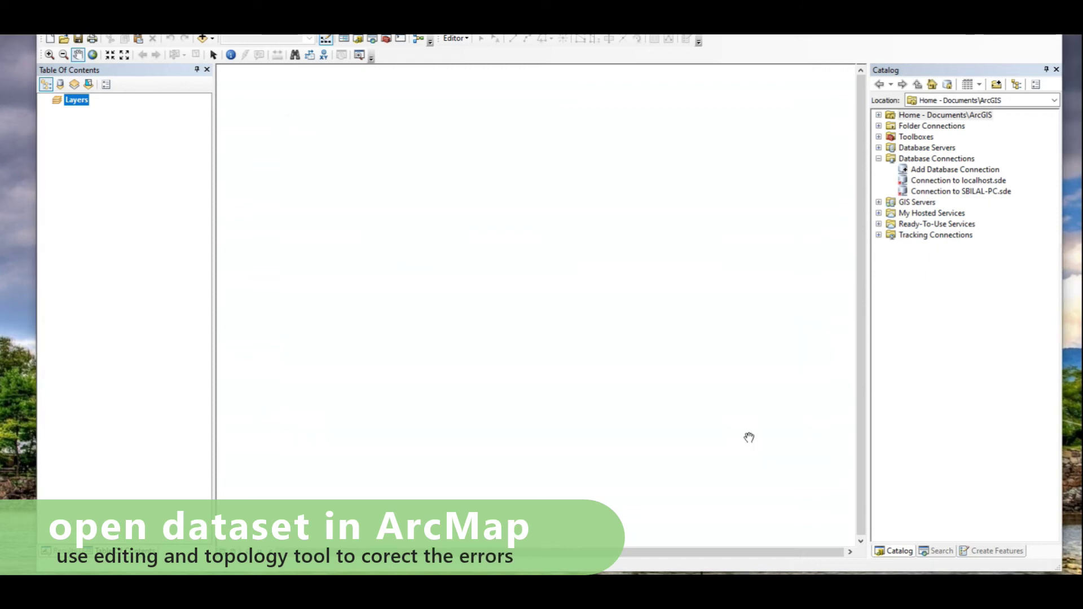
{"action": "left_click", "coordinate": [877, 160]}
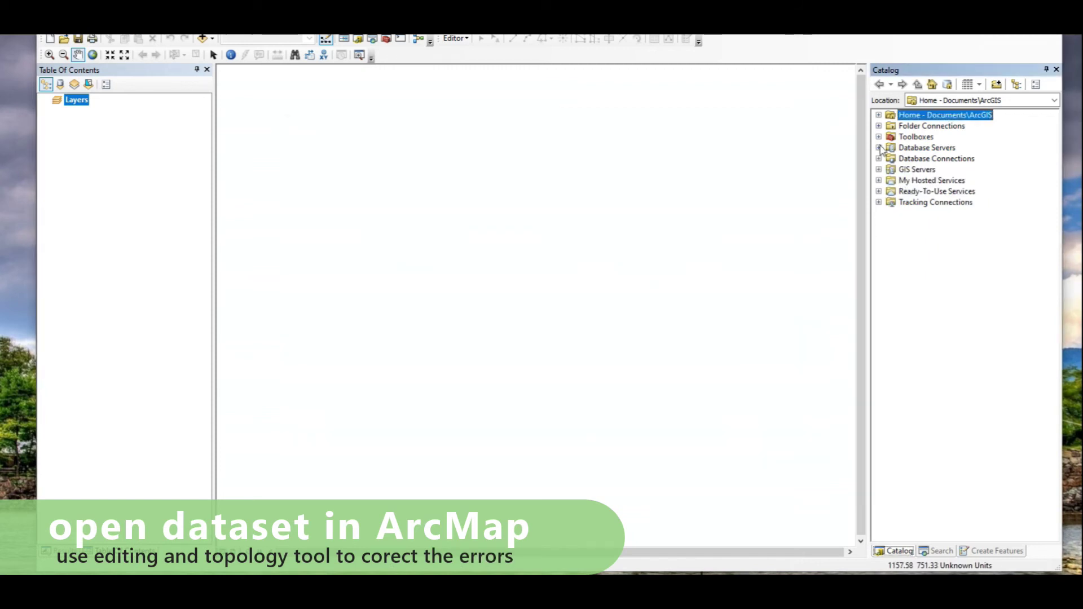
{"action": "left_click", "coordinate": [878, 126]}
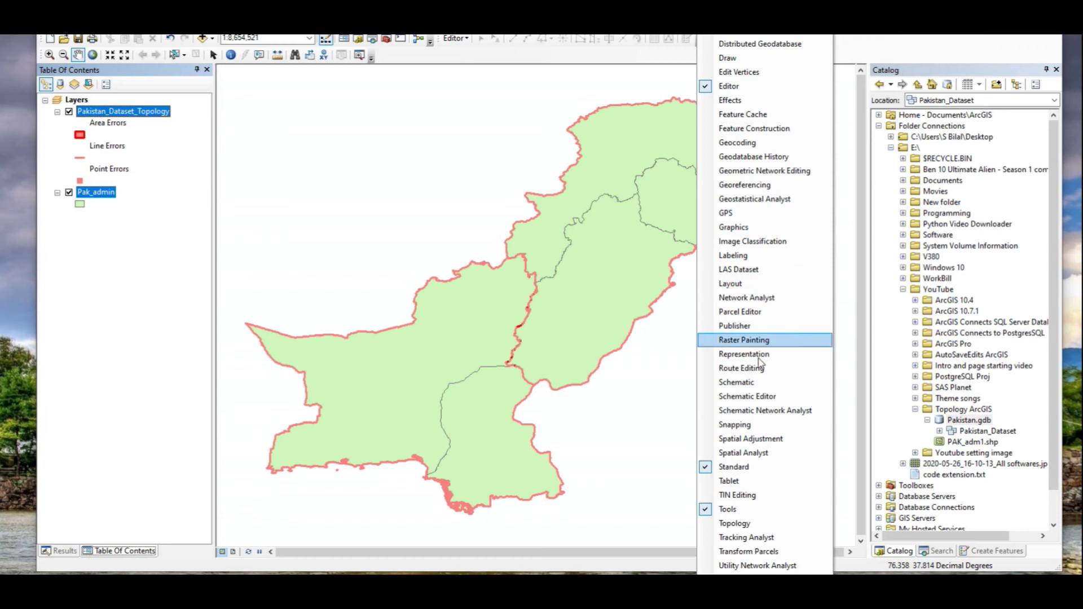
- Show the Topology toolbar and start an edit session on the Pakistan data
{"action": "left_click", "coordinate": [755, 524]}
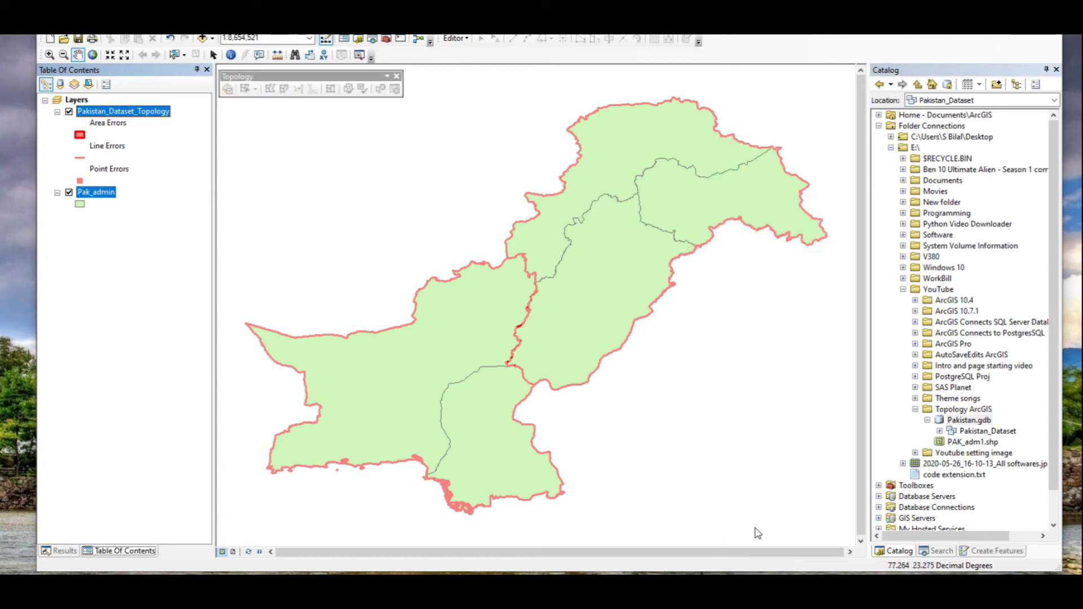
{"action": "left_click", "coordinate": [454, 38]}
{"action": "left_click", "coordinate": [466, 53]}
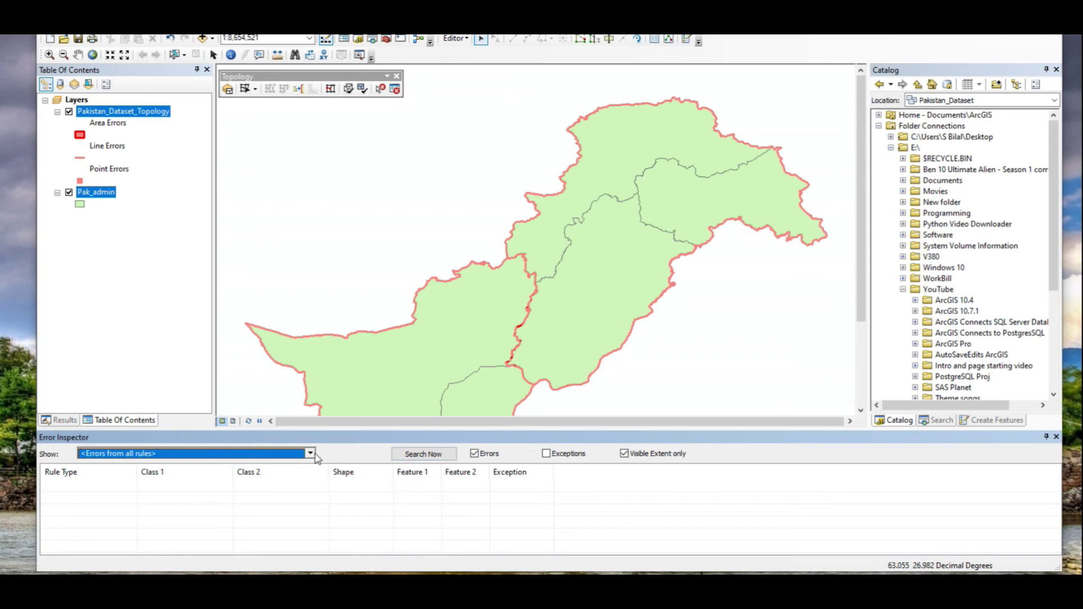
- Search for errors from all rules in the Error Inspector and mark the country's outer boundary gap as an exception
{"action": "left_click", "coordinate": [423, 454]}
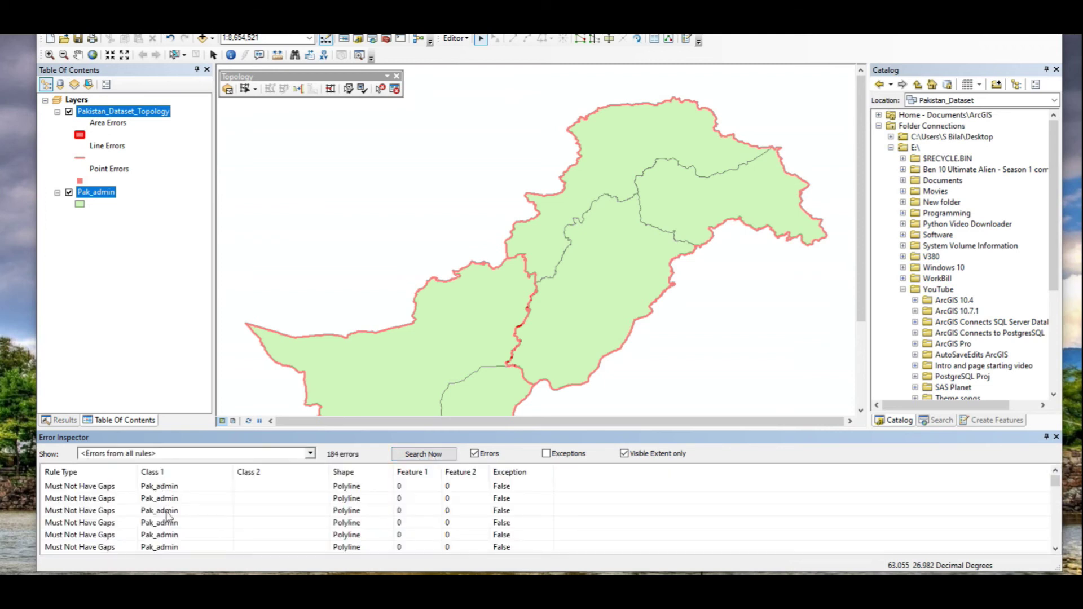
{"action": "left_click", "coordinate": [82, 487]}
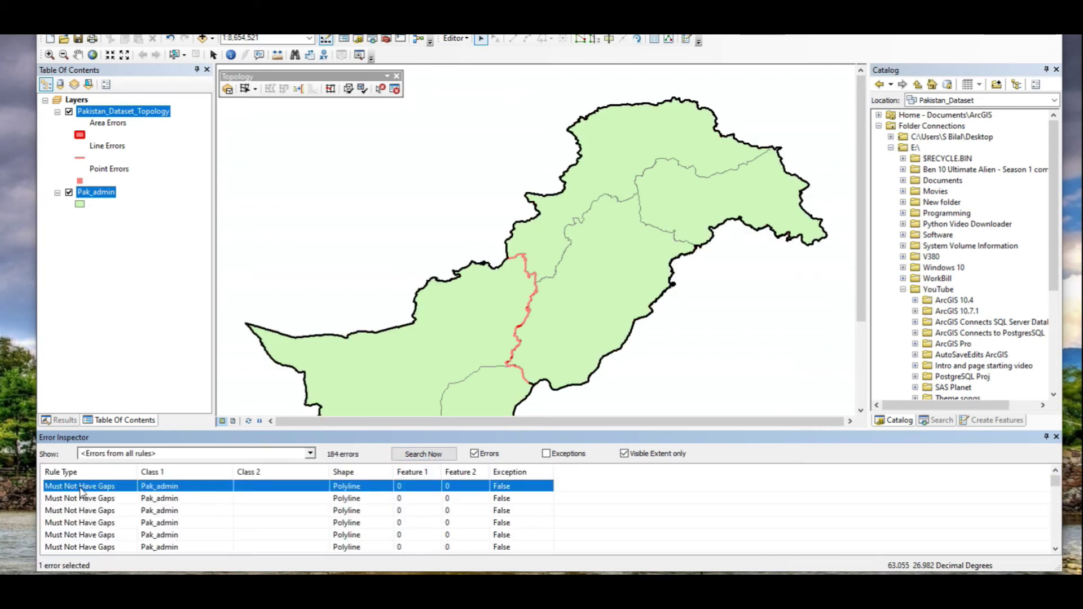
{"action": "right_click", "coordinate": [294, 487]}
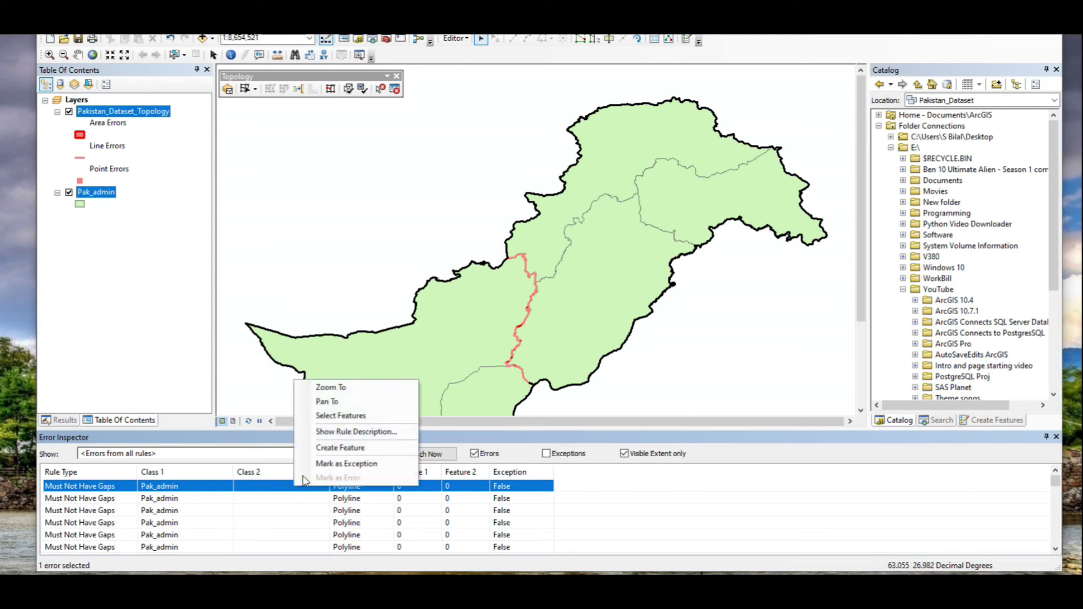
{"action": "left_click", "coordinate": [337, 465]}
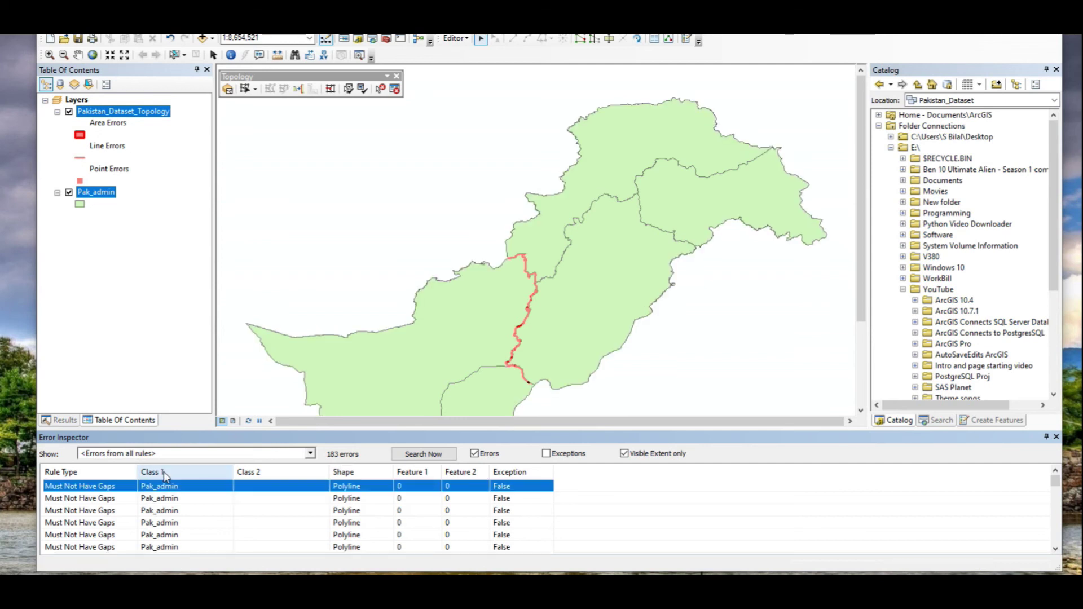
- Zoom to the first remaining Must Not Have Gaps error and create a feature to fill that gap
{"action": "right_click", "coordinate": [103, 486]}
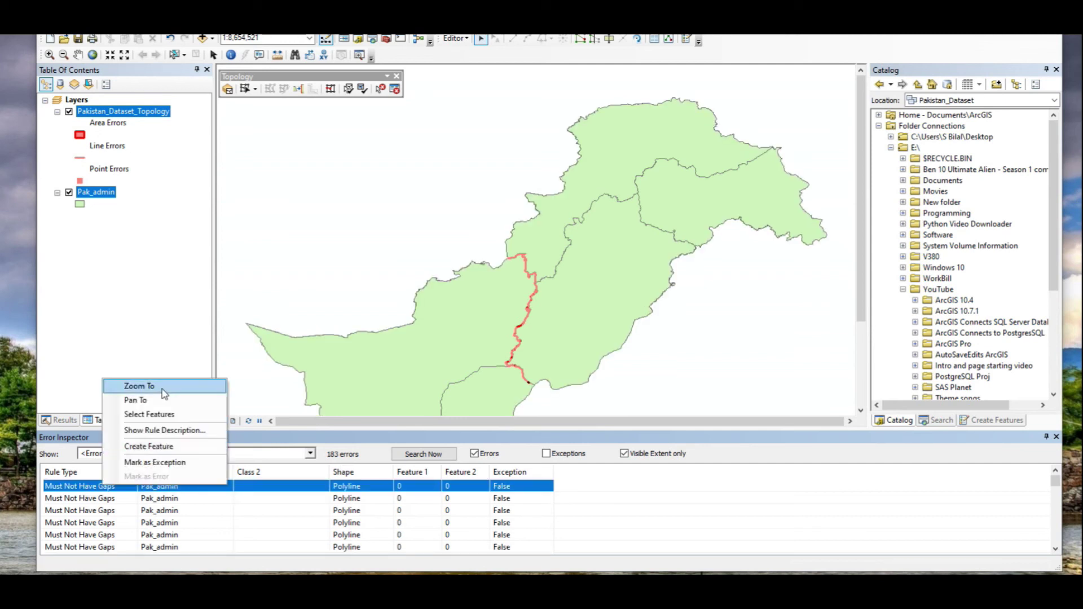
{"action": "left_click", "coordinate": [141, 386]}
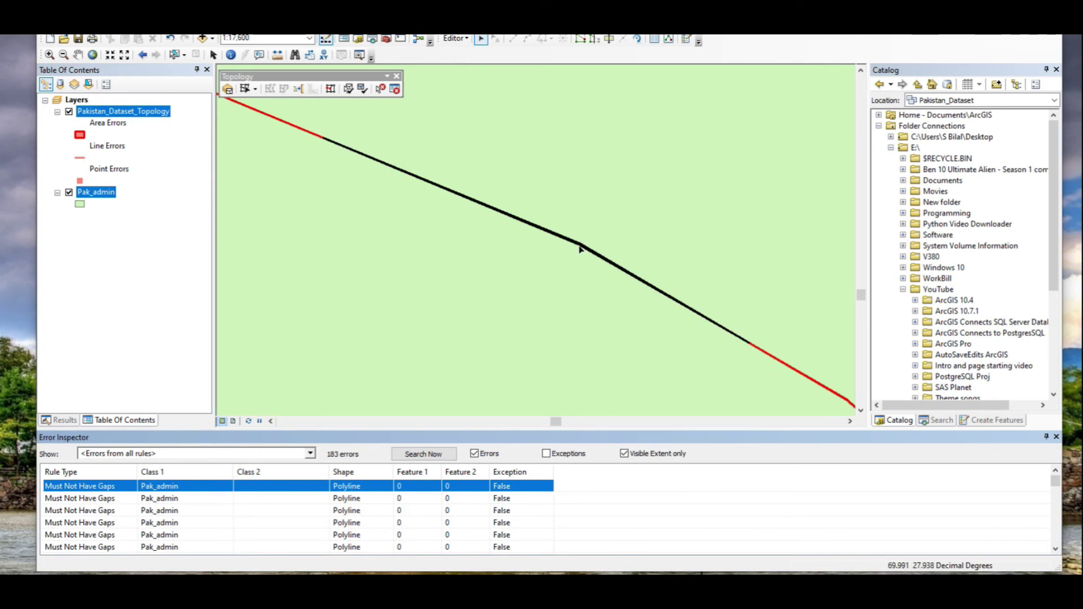
{"action": "right_click", "coordinate": [130, 486]}
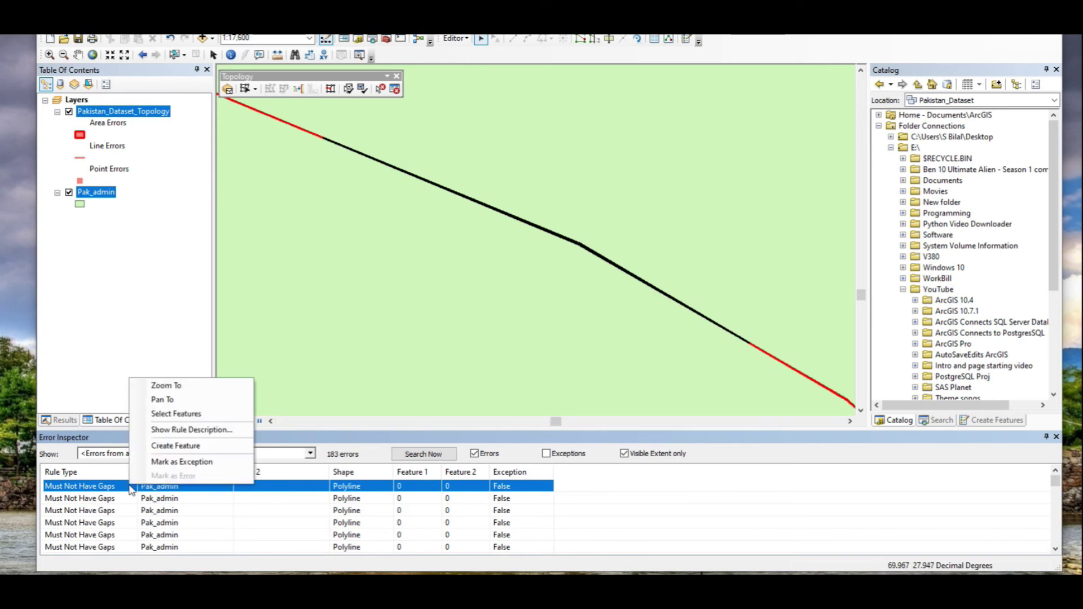
{"action": "left_click", "coordinate": [174, 450]}
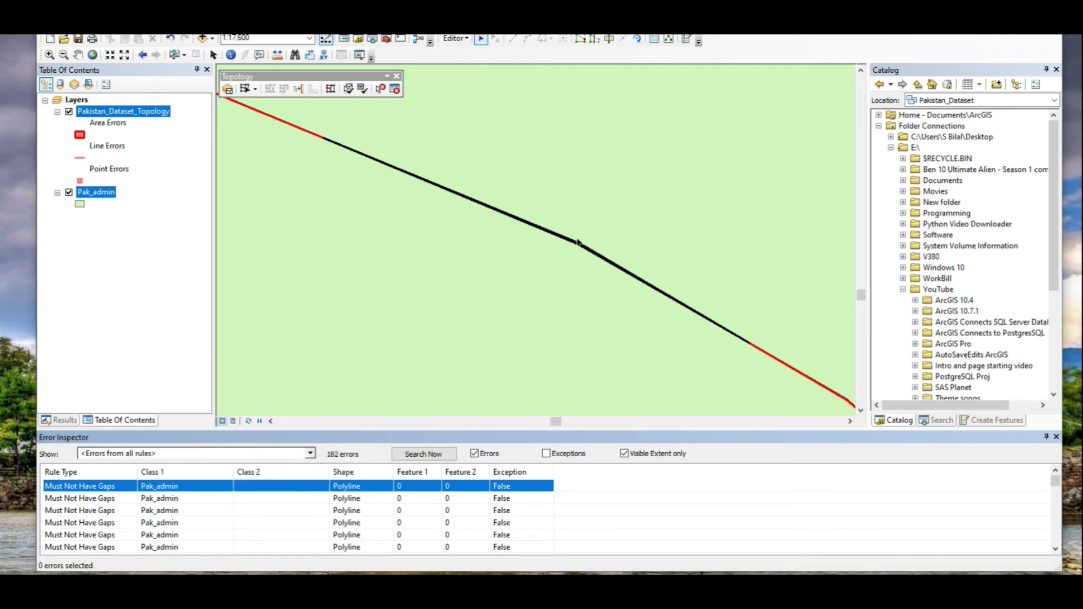
- Select the gap-filling polygon and its adjoining province, and merge them into the feature Pakistan (Pak_admin)
{"action": "left_click", "coordinate": [597, 259]}
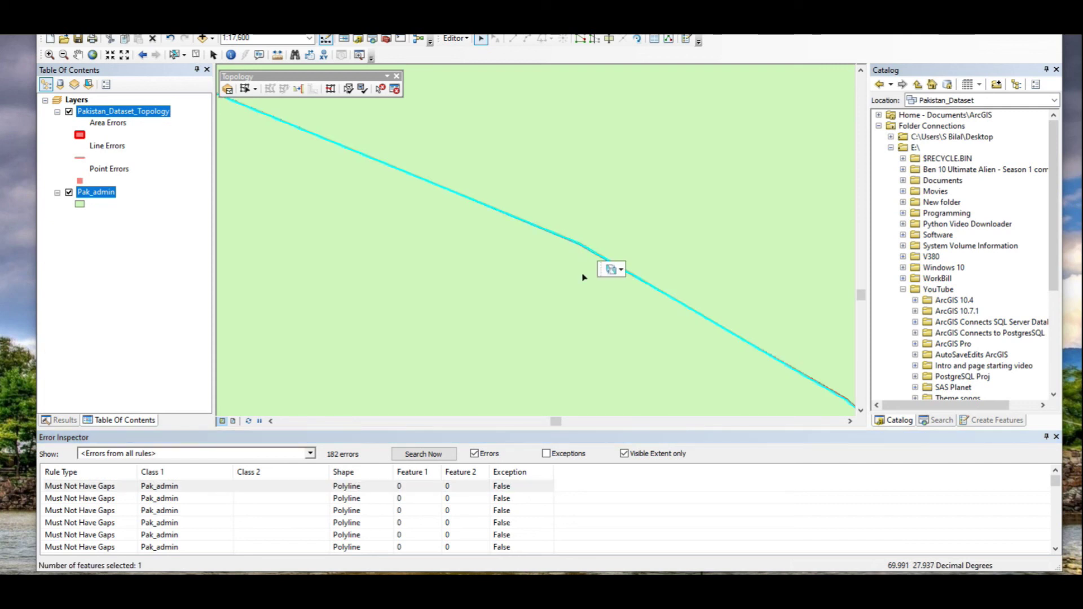
{"action": "scroll", "coordinate": [491, 220], "scroll_direction": "up", "scroll_amount": 3}
{"action": "left_click", "coordinate": [485, 219], "text": "shift"}
{"action": "left_click", "coordinate": [455, 37]}
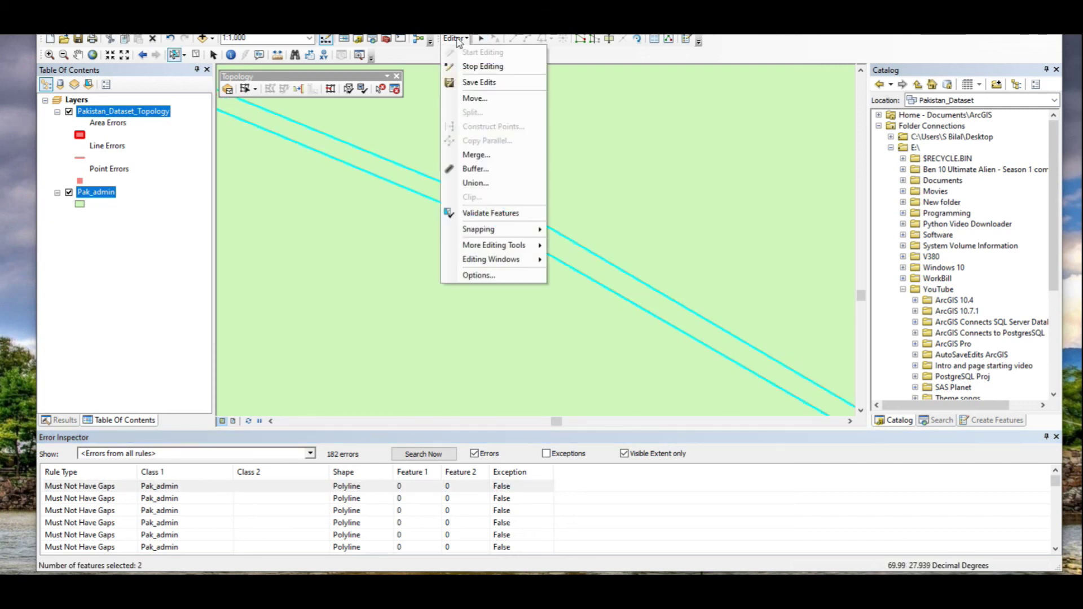
{"action": "left_click", "coordinate": [475, 155]}
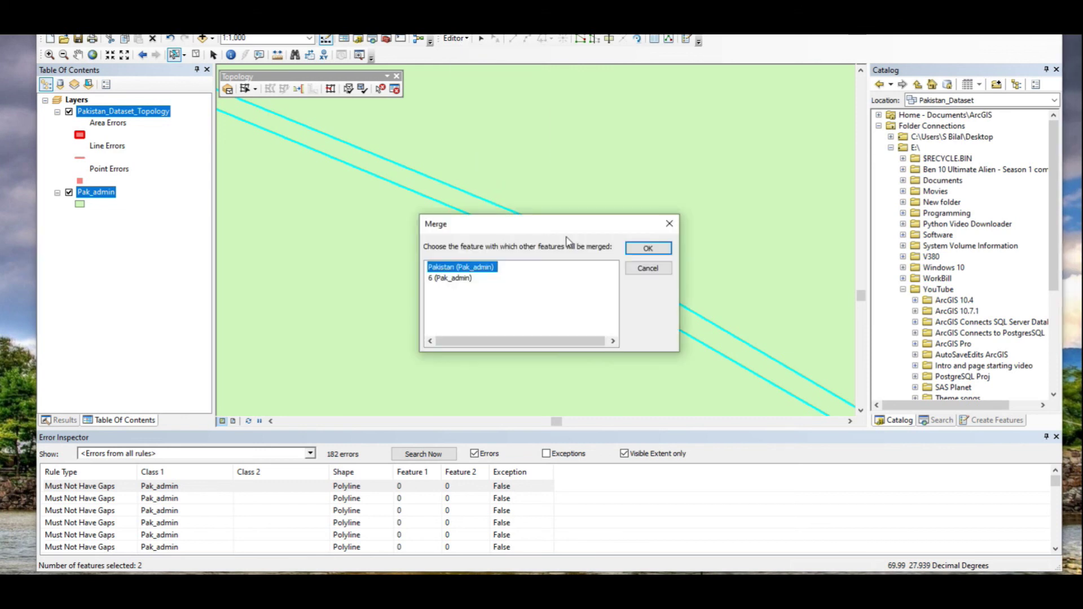
{"action": "left_click", "coordinate": [450, 279]}
{"action": "left_click", "coordinate": [478, 267]}
{"action": "left_click", "coordinate": [656, 253]}
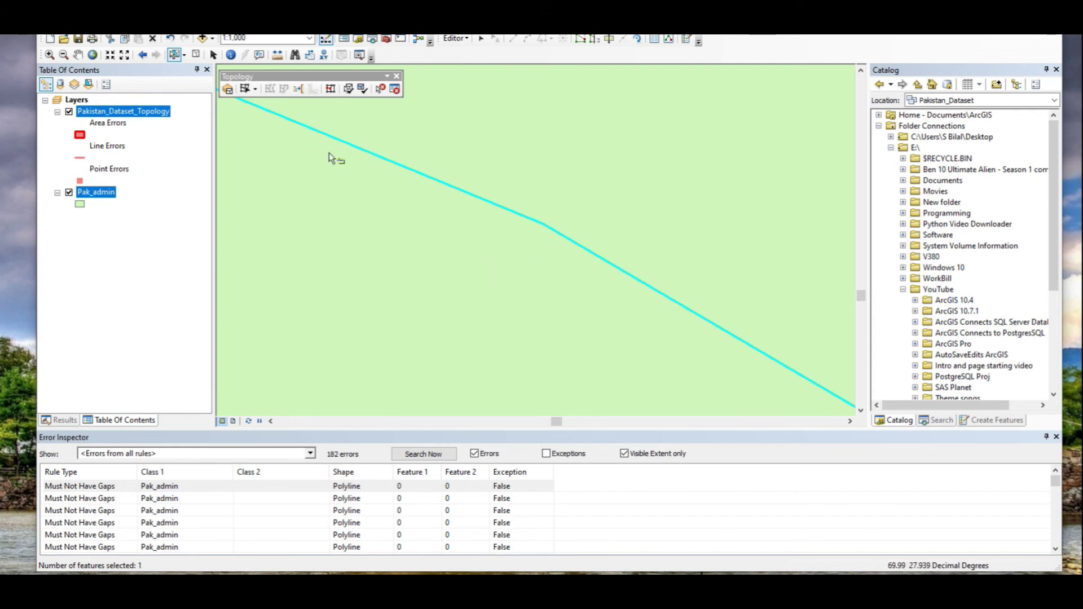
- Validate the topology in the current extent, and search for remaining errors from all rules across the whole topology layer
{"action": "left_click", "coordinate": [348, 89]}
{"action": "left_click", "coordinate": [424, 458]}
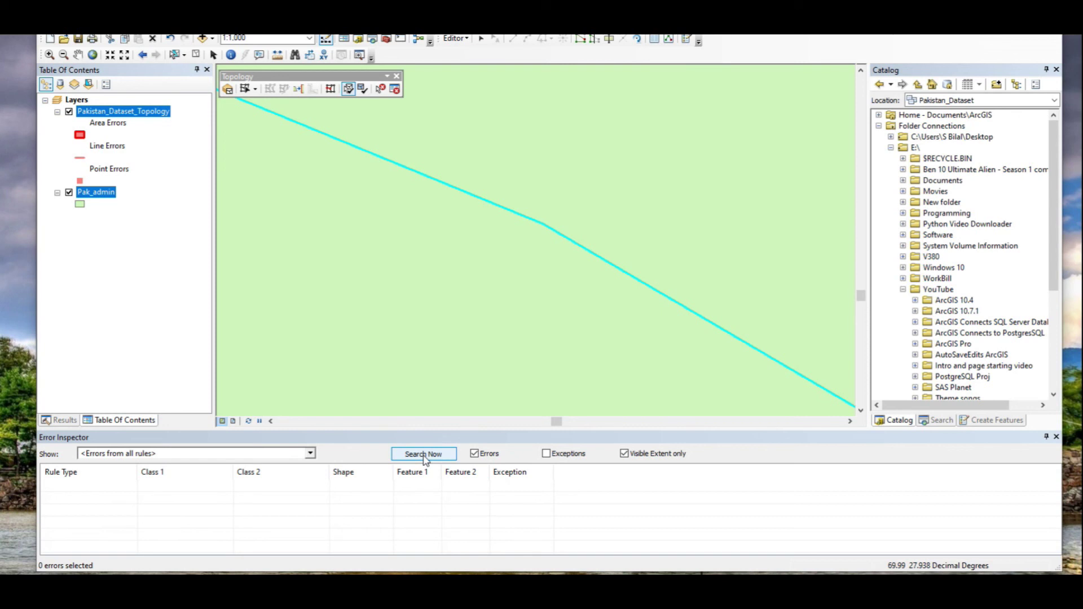
{"action": "right_click", "coordinate": [131, 112]}
{"action": "left_click", "coordinate": [169, 210]}
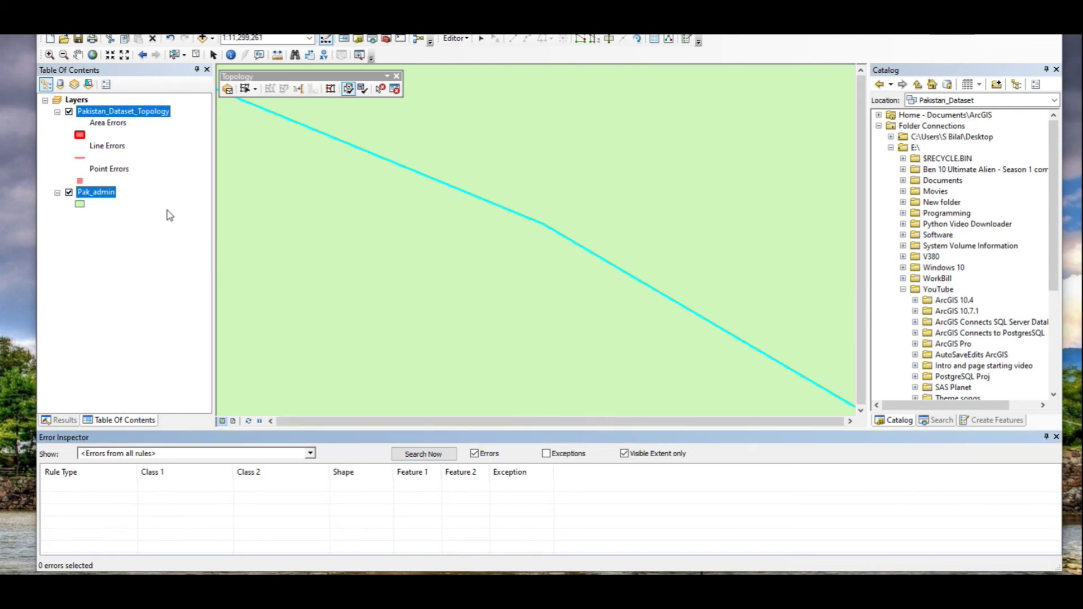
{"action": "left_click", "coordinate": [415, 454]}
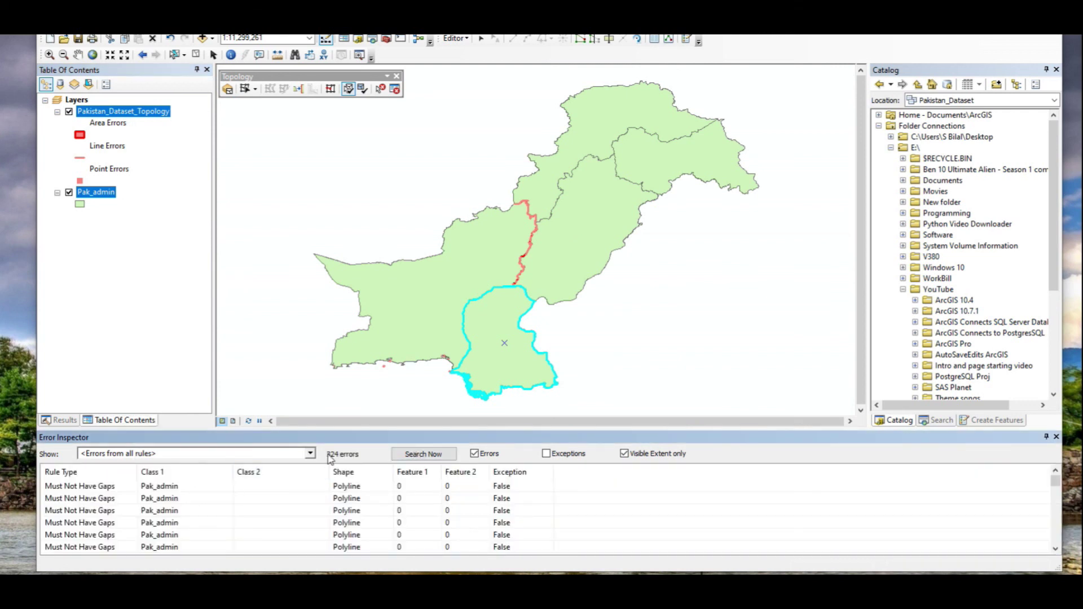